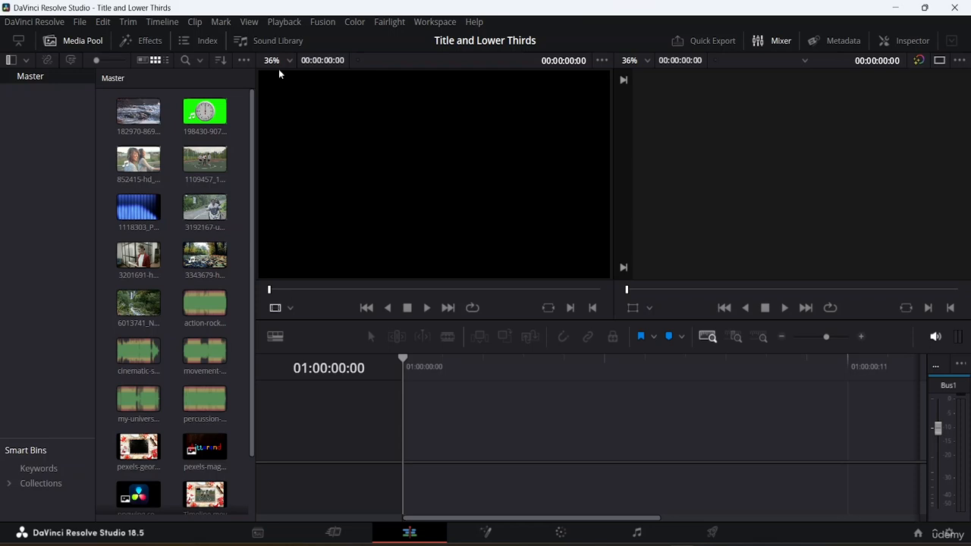
# Place the motorbike clip 3192167-uhd_3840_2160_25fps.mp4 from the media pool at the start of a new timeline
pyautogui.click(191, 270)
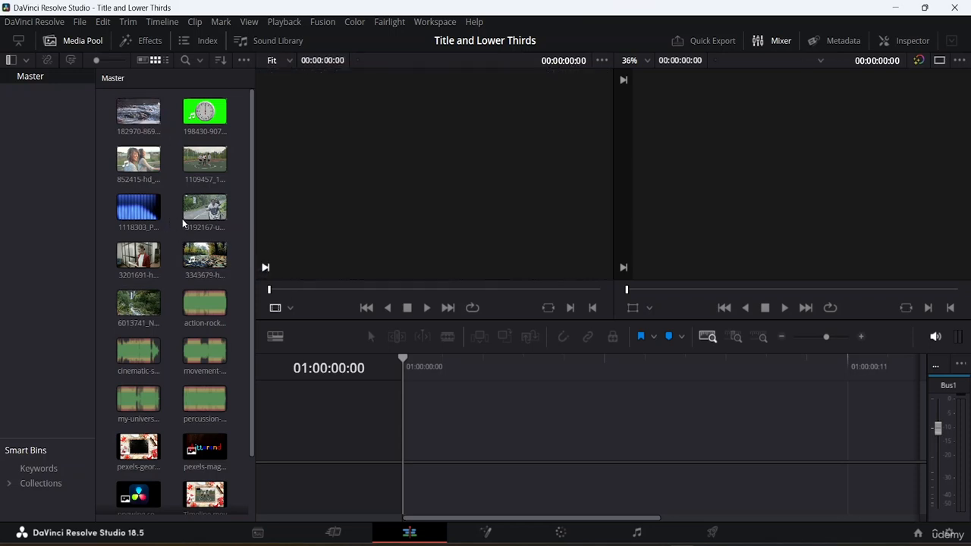
pyautogui.moveTo(195, 211); pyautogui.dragTo(449, 440)
pyautogui.click(465, 437)
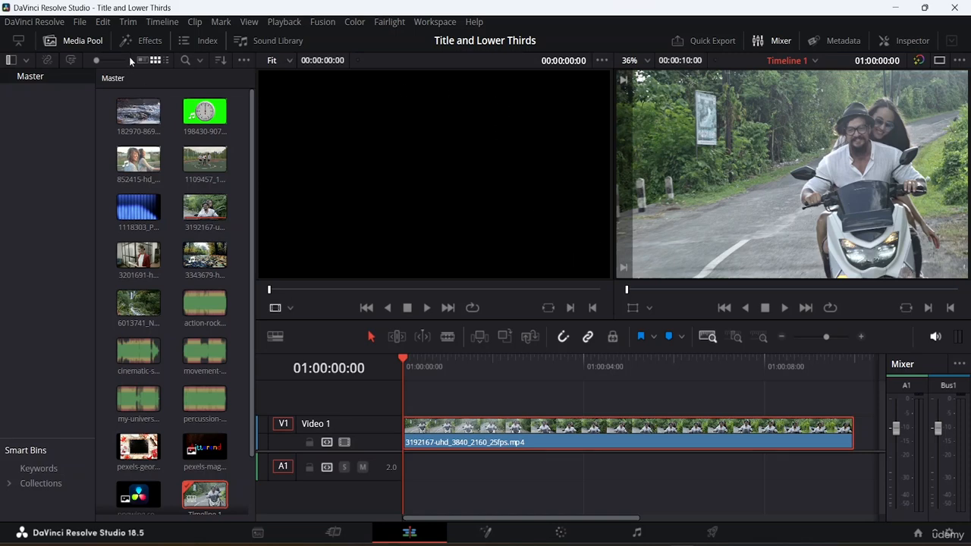
# Simplify the workspace by hiding the media pool and audio mixer and switching to a single viewer
pyautogui.click(86, 40)
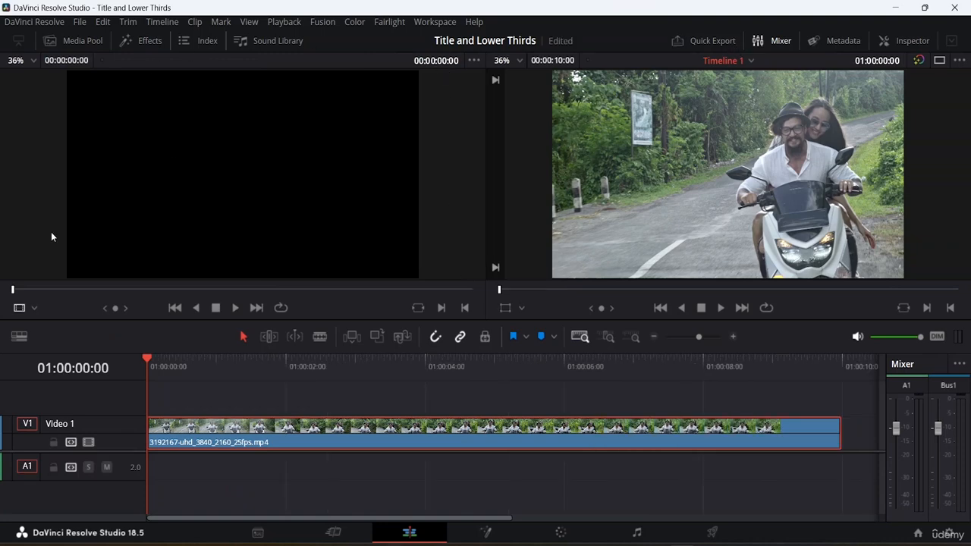
pyautogui.click(939, 62)
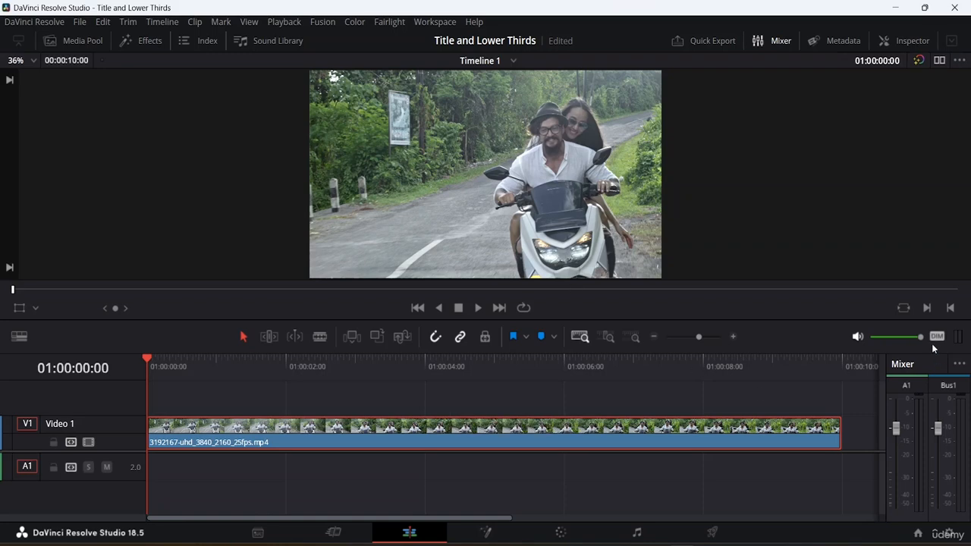
pyautogui.click(778, 42)
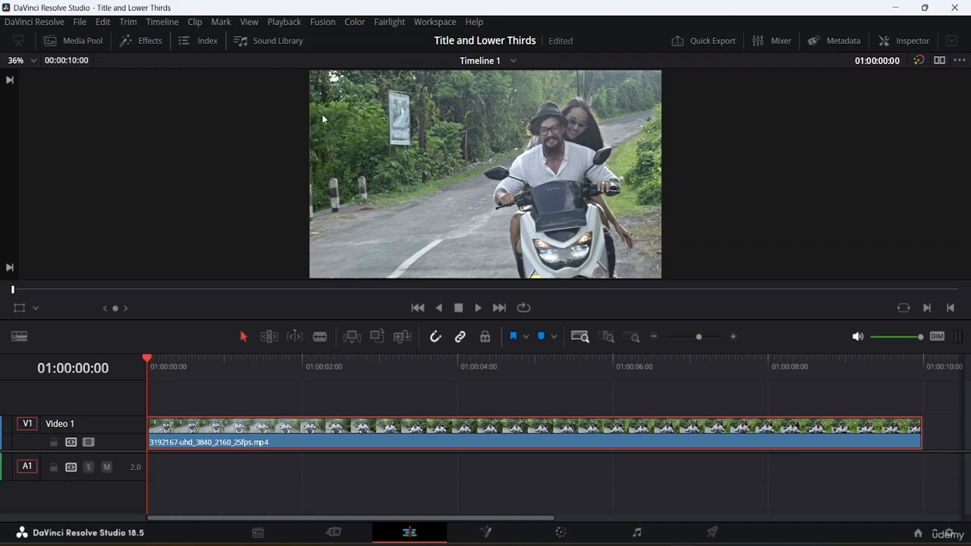
# Bring up the Titles effects and look through the standard titles, Fusion titles and subtitles
pyautogui.click(149, 42)
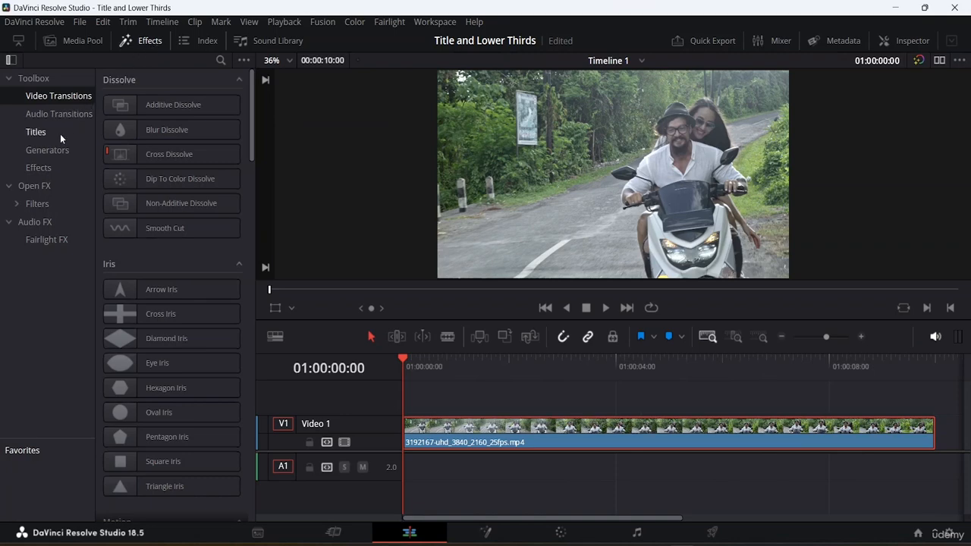
pyautogui.click(40, 133)
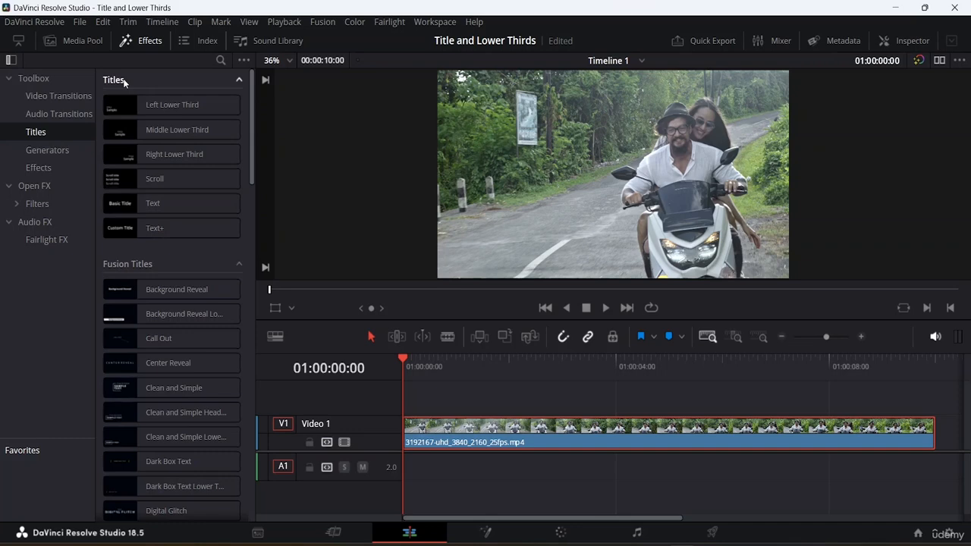
pyautogui.click(142, 106)
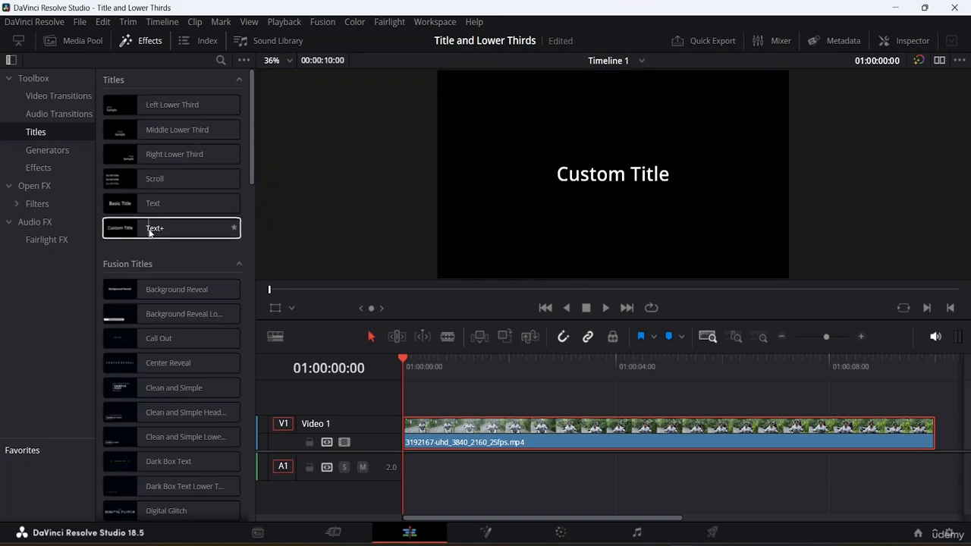
pyautogui.scroll(-5, 174, 386)
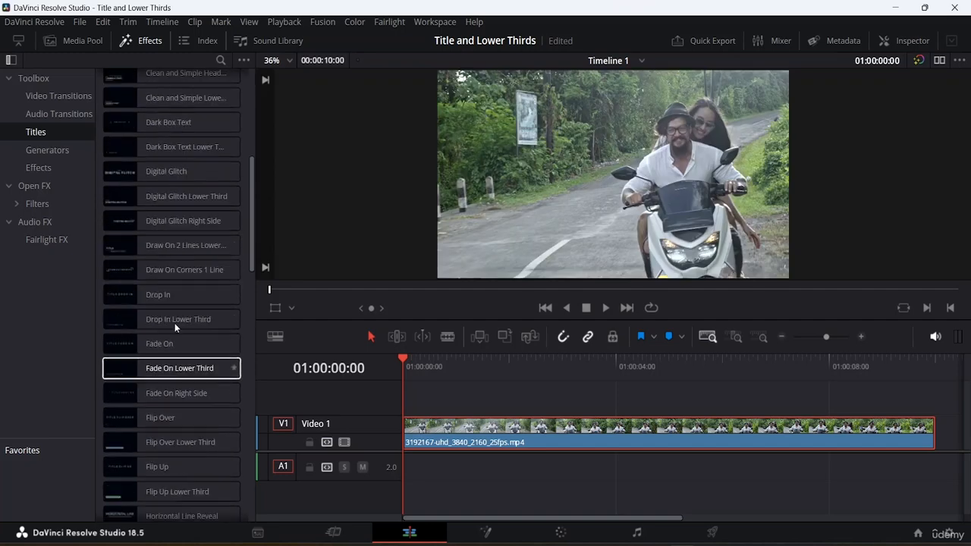
pyautogui.scroll(5, 180, 235)
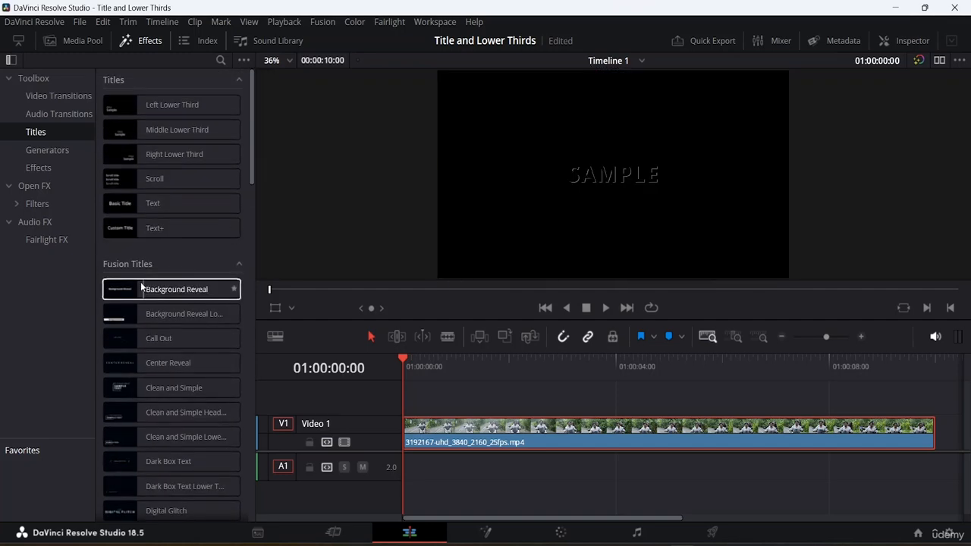
pyautogui.scroll(-10, 155, 326)
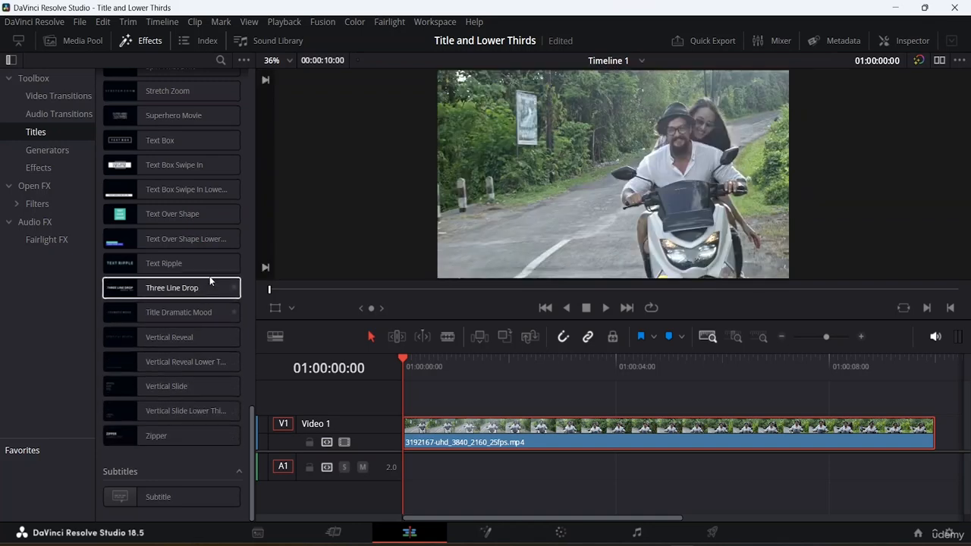
pyautogui.scroll(10, 210, 277)
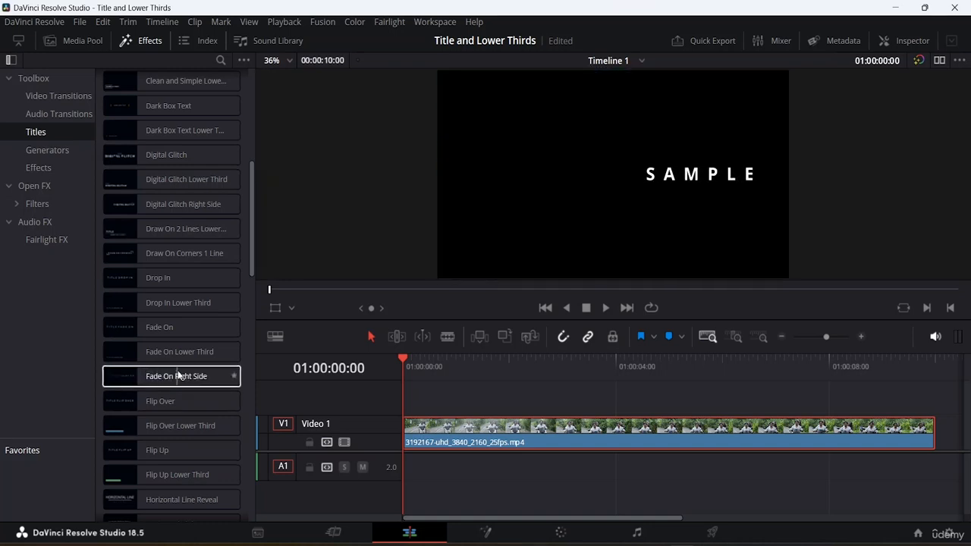
pyautogui.scroll(5, 185, 210)
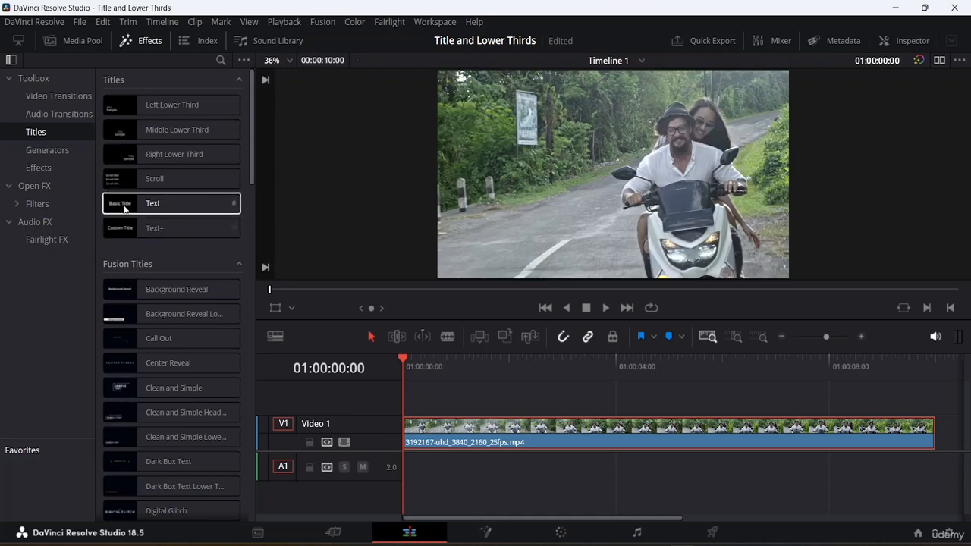
# Add a Text+ title on a track above the motorbike clip and make it span the clip's full length
pyautogui.click(127, 233)
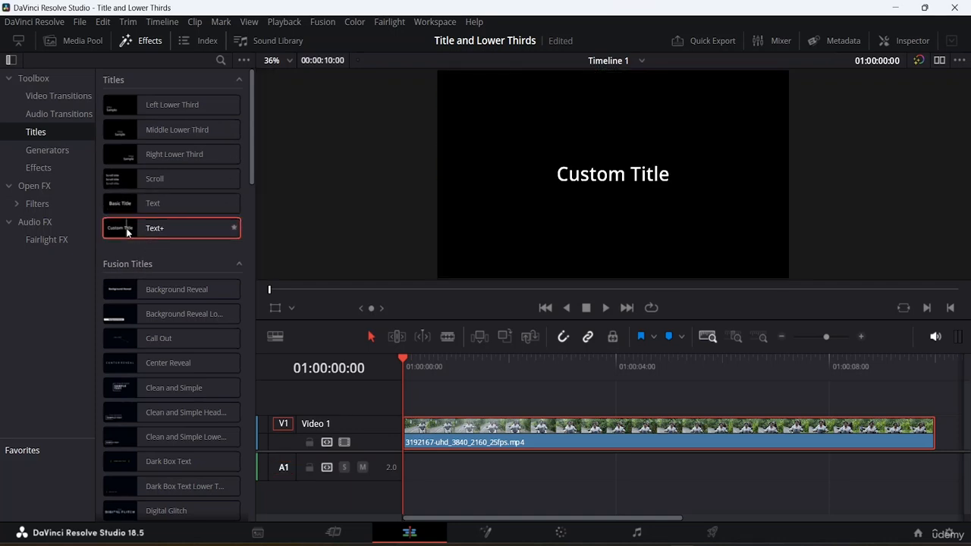
pyautogui.moveTo(127, 233); pyautogui.dragTo(419, 414)
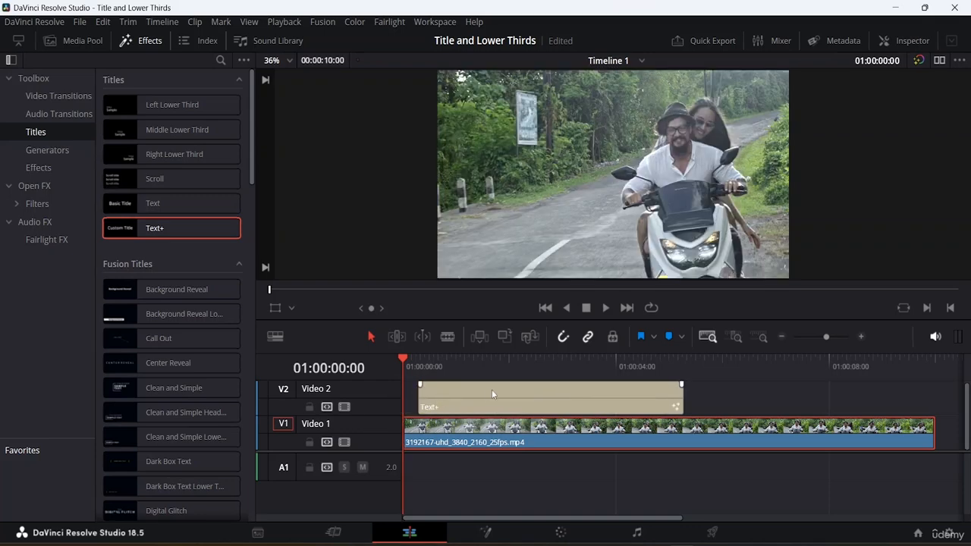
pyautogui.moveTo(486, 390); pyautogui.dragTo(457, 391)
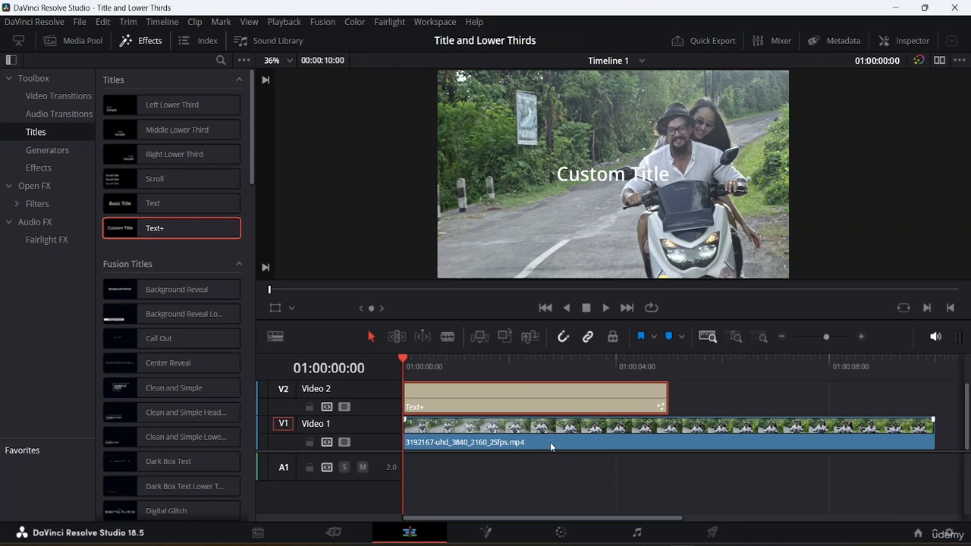
pyautogui.moveTo(671, 398); pyautogui.dragTo(934, 402)
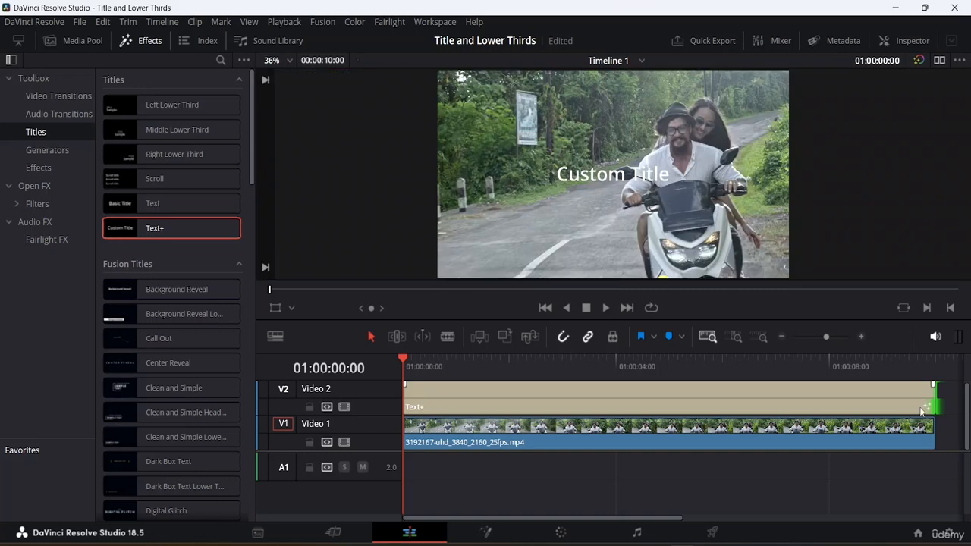
# Replace the Text+ title's default wording with "BALI, INDONESIA"
pyautogui.doubleClick(447, 392)
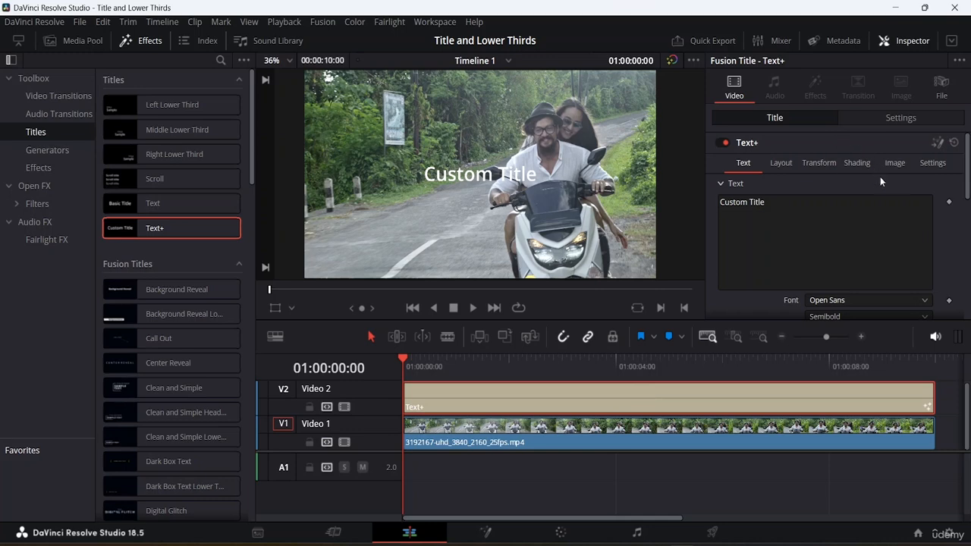
pyautogui.scroll(-1, 857, 182)
pyautogui.scroll(1, 830, 183)
pyautogui.click(769, 198)
pyautogui.press('BackSpace')
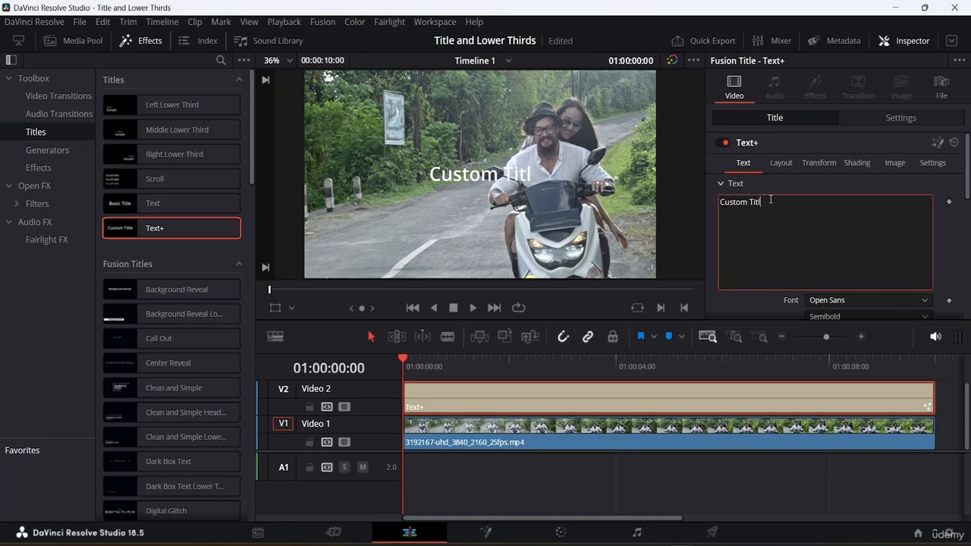
pyautogui.press('BackSpace')
pyautogui.press('BackSpace')
pyautogui.press('BackSpace')
pyautogui.press('BackSpace')
pyautogui.press('BackSpace')
pyautogui.press('BackSpace')
pyautogui.press('BackSpace')
pyautogui.press('BackSpace')
pyautogui.press('BackSpace')
pyautogui.press('BackSpace')
pyautogui.press('BackSpace')
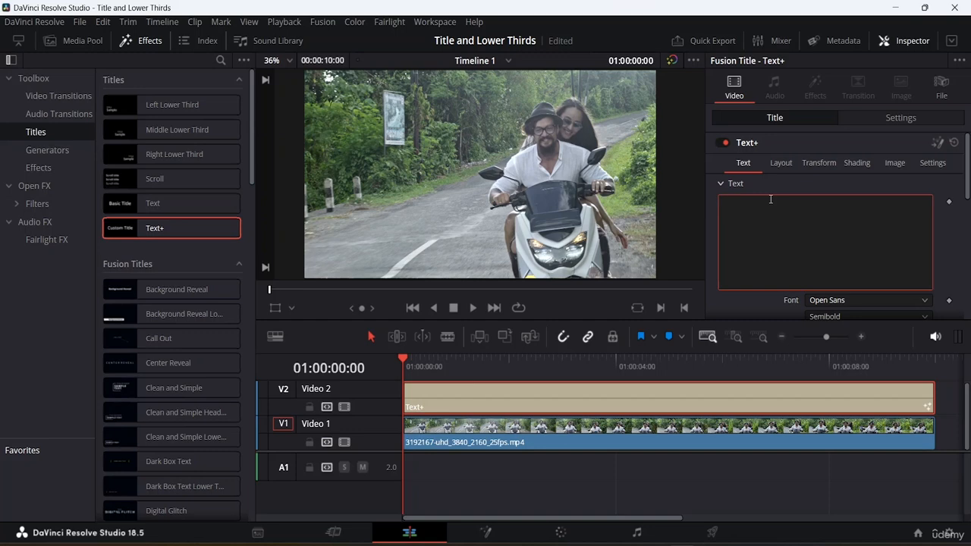
pyautogui.write('b')
pyautogui.press('BackSpace')
pyautogui.write('BALI, IND')
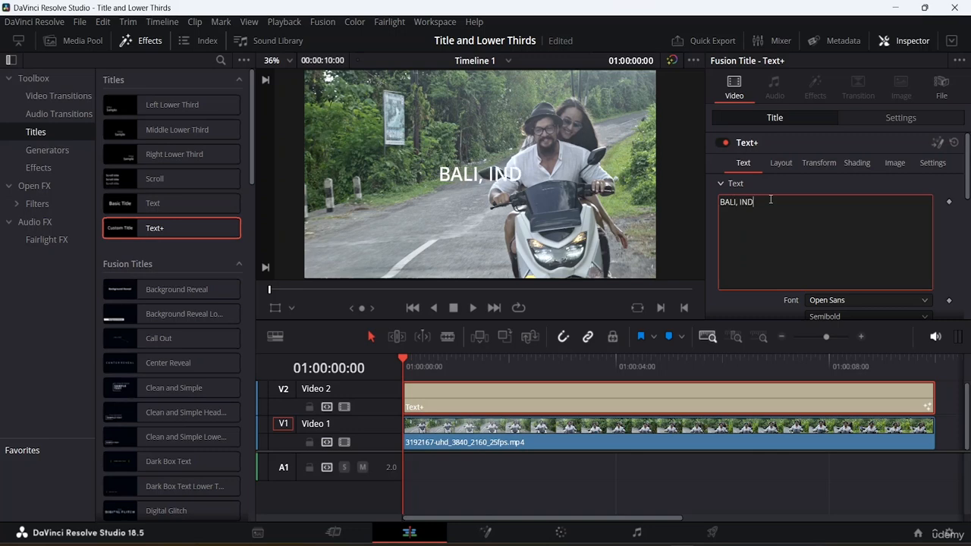
pyautogui.write('ONESIA')
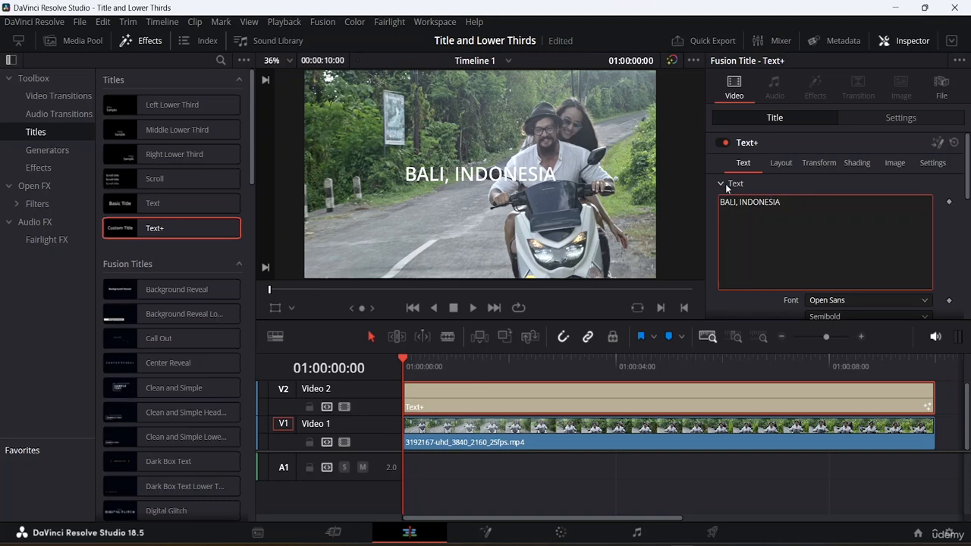
# Widen the title's character spacing to about 1.291 in its transform settings
pyautogui.scroll(-3, 746, 180)
pyautogui.scroll(3, 764, 183)
pyautogui.click(815, 165)
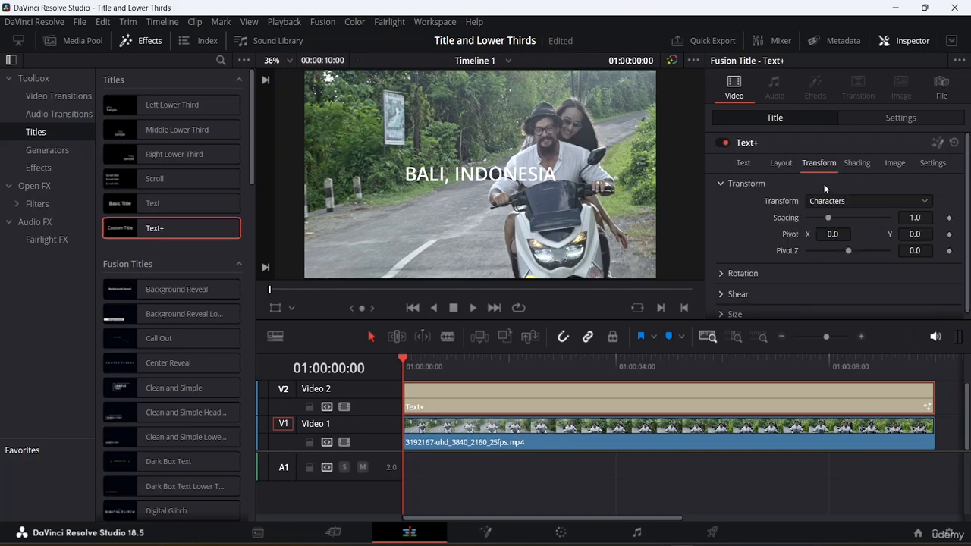
pyautogui.moveTo(828, 218)
pyautogui.mouseDown()
pyautogui.moveTo(842, 218)
pyautogui.moveTo(832, 218)
pyautogui.mouseUp()
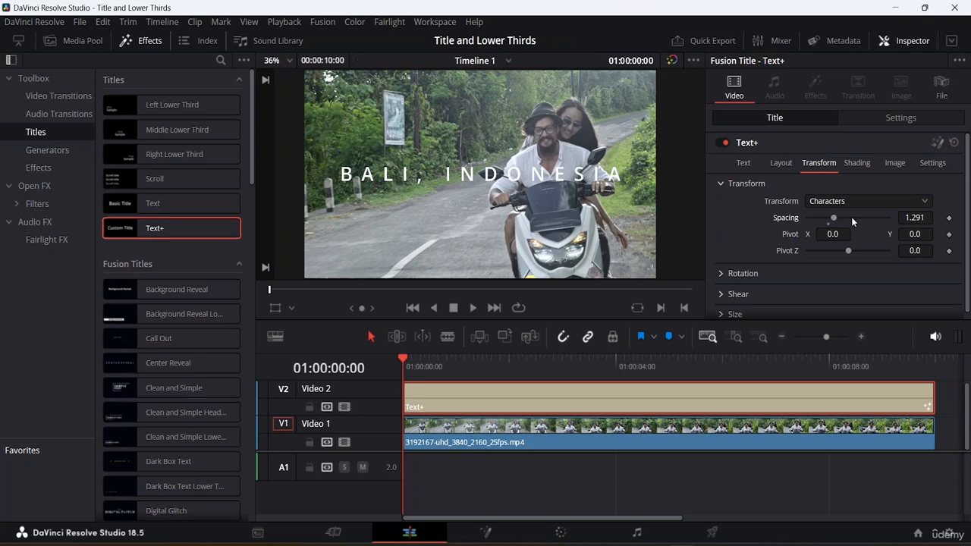
pyautogui.scroll(-1, 855, 263)
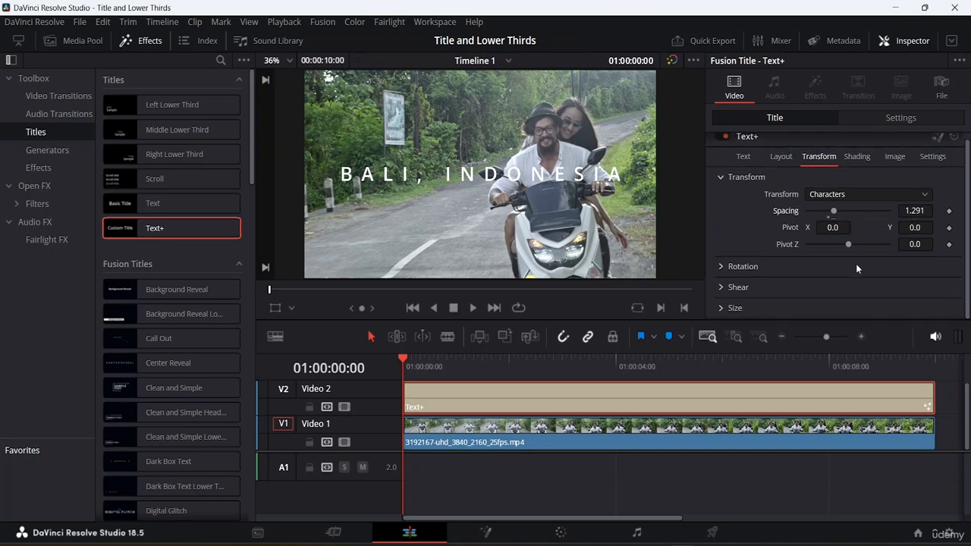
pyautogui.scroll(1, 855, 264)
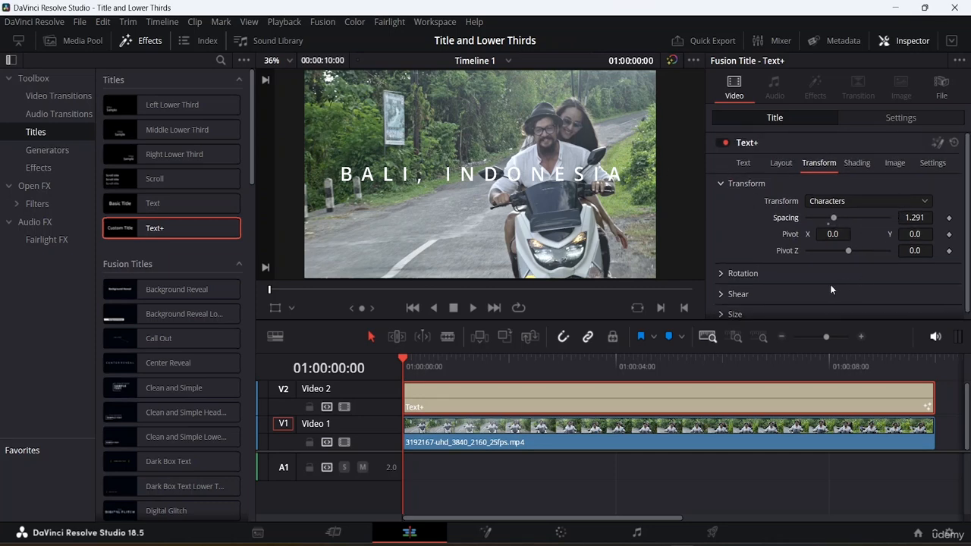
# Set the title's Pivot Z to about 0.016 and check the Transform target options, keeping Characters
pyautogui.moveTo(849, 247)
pyautogui.mouseDown()
pyautogui.moveTo(833, 254)
pyautogui.moveTo(849, 250)
pyautogui.mouseUp()
pyautogui.click(889, 200)
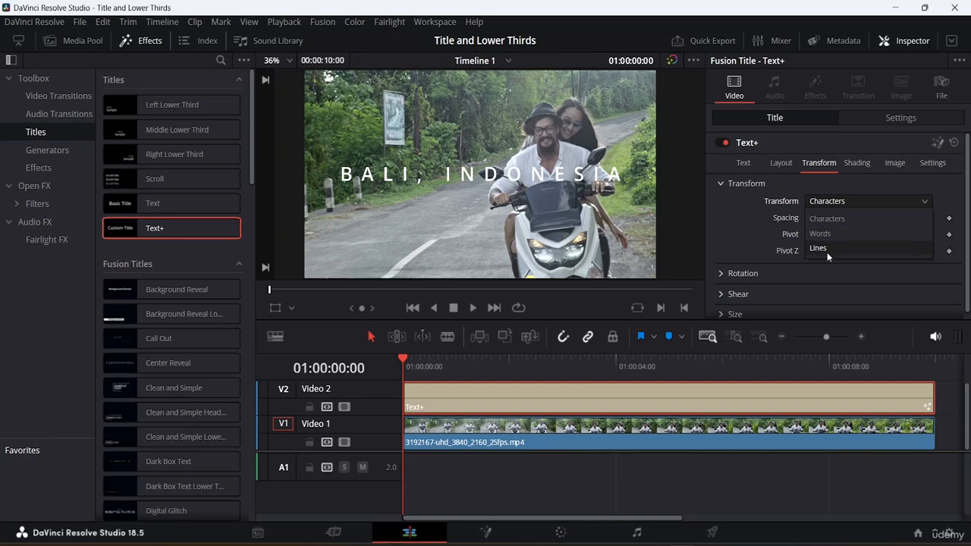
pyautogui.click(819, 180)
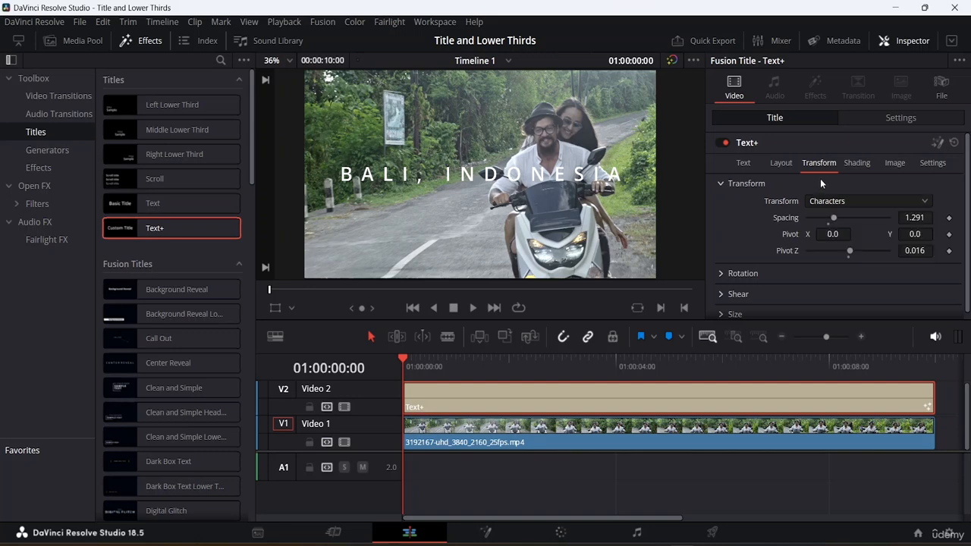
# Examine the title's layout settings, including its position, size, rotation and background colour controls
pyautogui.click(781, 164)
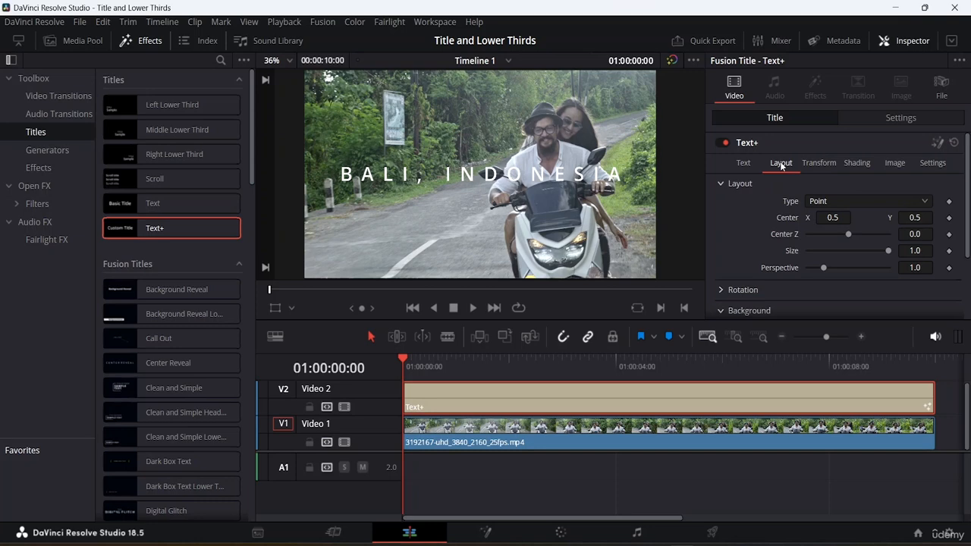
pyautogui.scroll(-3, 764, 248)
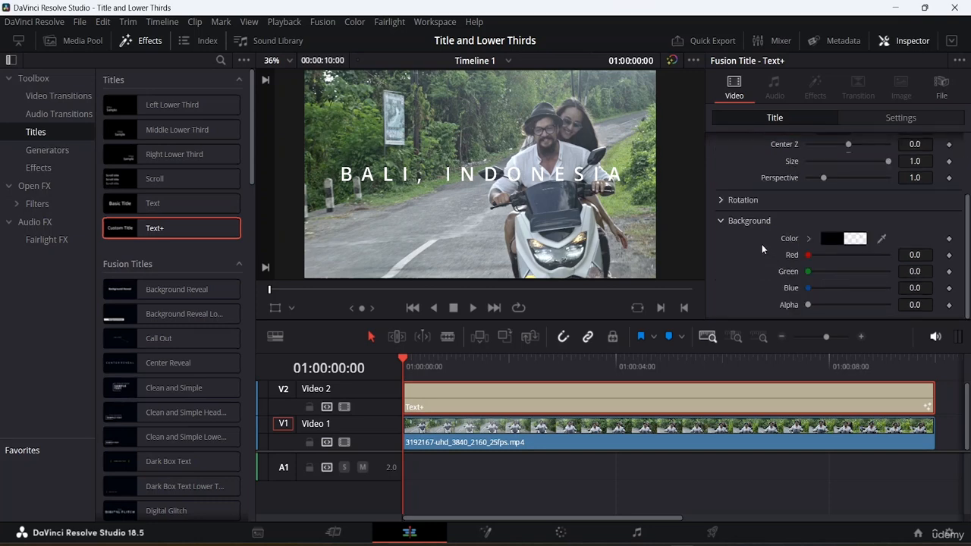
pyautogui.scroll(4, 761, 244)
pyautogui.scroll(-4, 761, 244)
pyautogui.scroll(4, 762, 241)
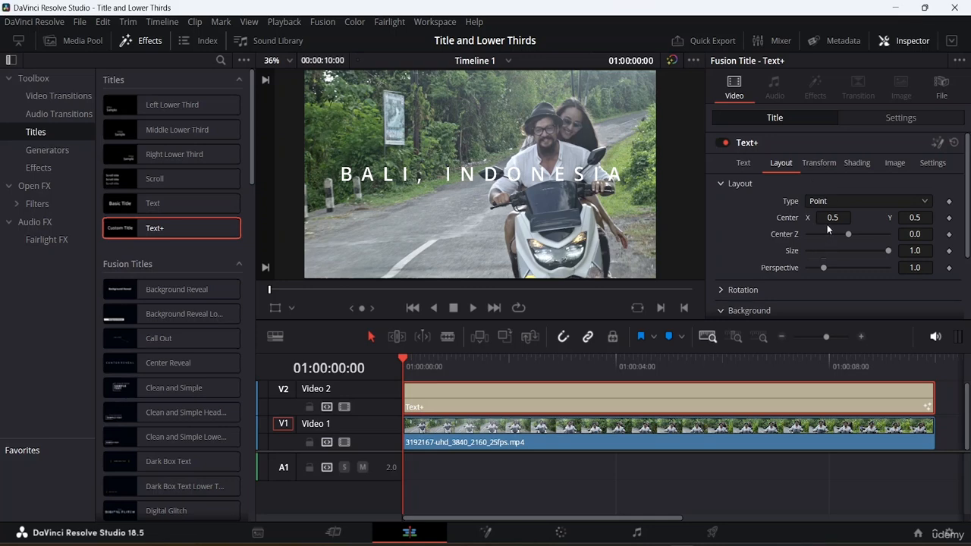
pyautogui.scroll(-3, 791, 223)
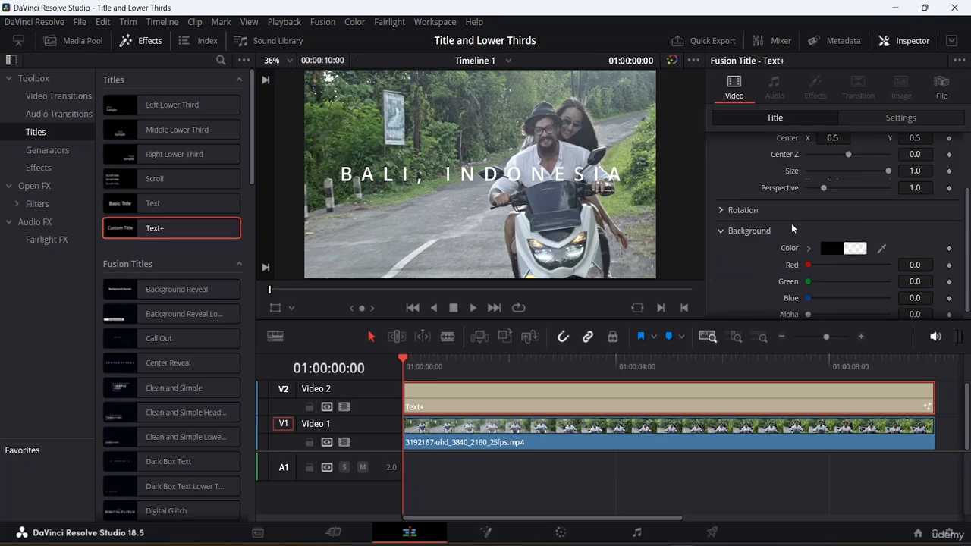
pyautogui.scroll(-1, 791, 223)
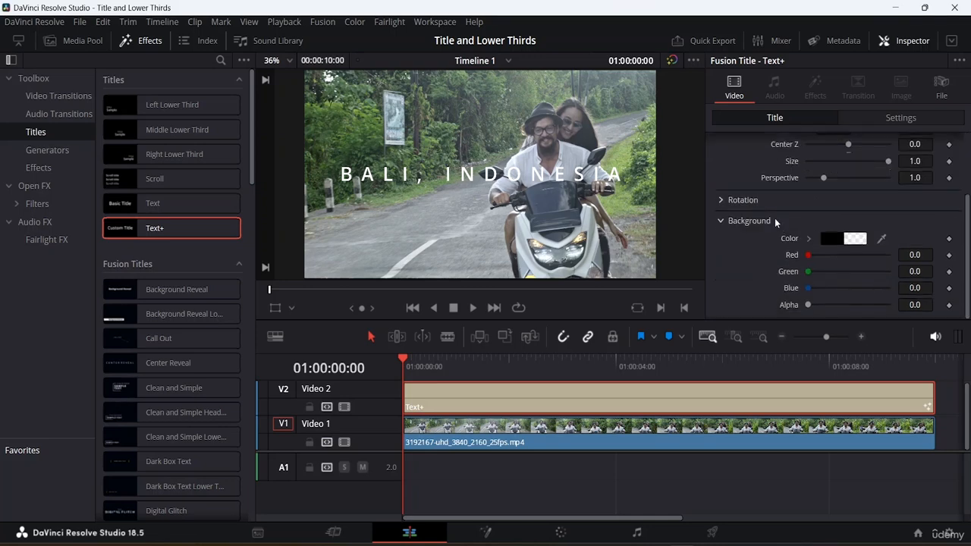
pyautogui.click(722, 201)
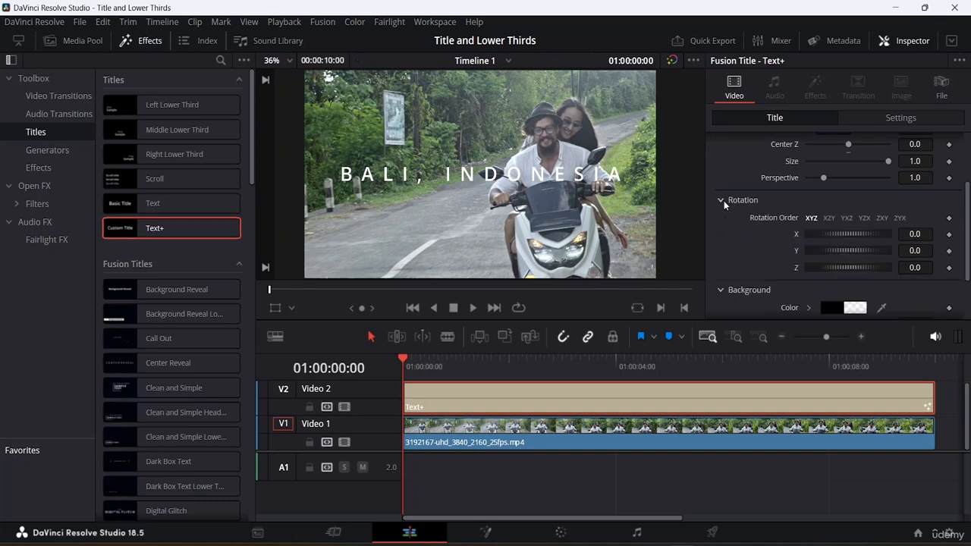
pyautogui.click(722, 200)
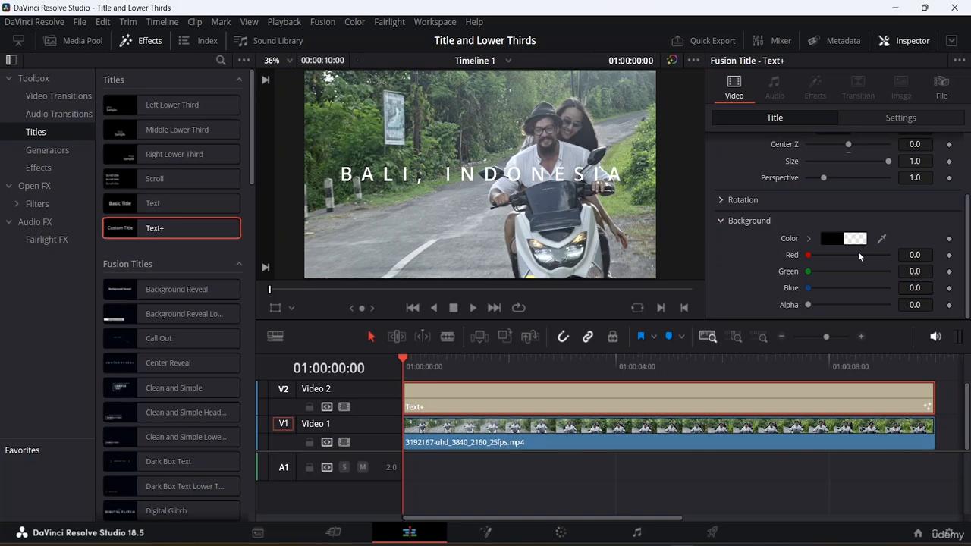
# Examine the title's shading settings, including the element selection, opacity, fill type, colour, softness, position, rotation, shear and size controls
pyautogui.scroll(2, 863, 231)
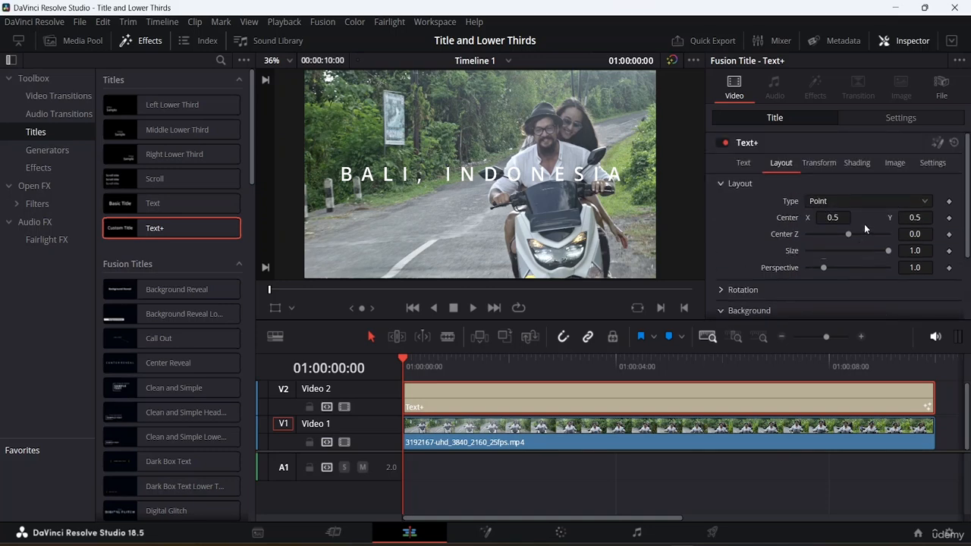
pyautogui.click(852, 167)
pyautogui.scroll(-3, 916, 225)
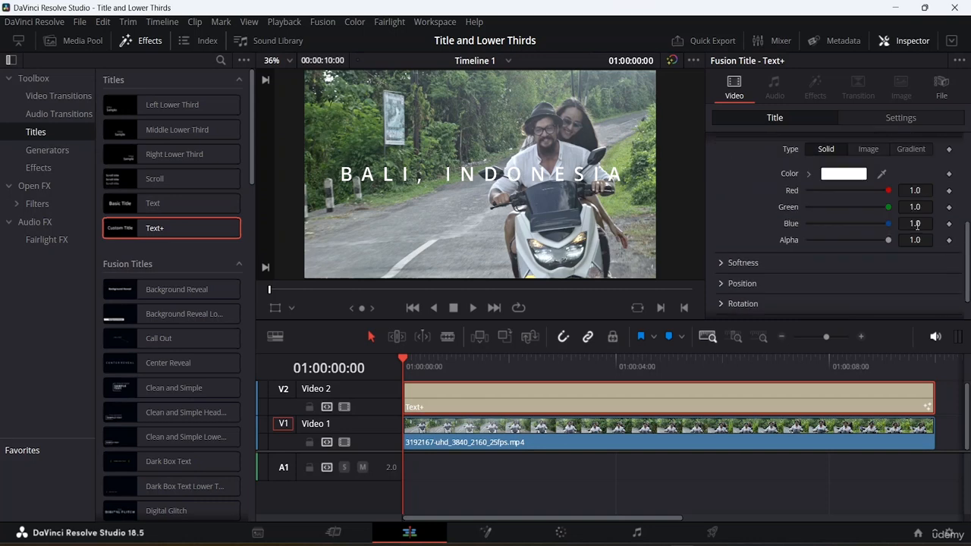
pyautogui.scroll(-1, 916, 225)
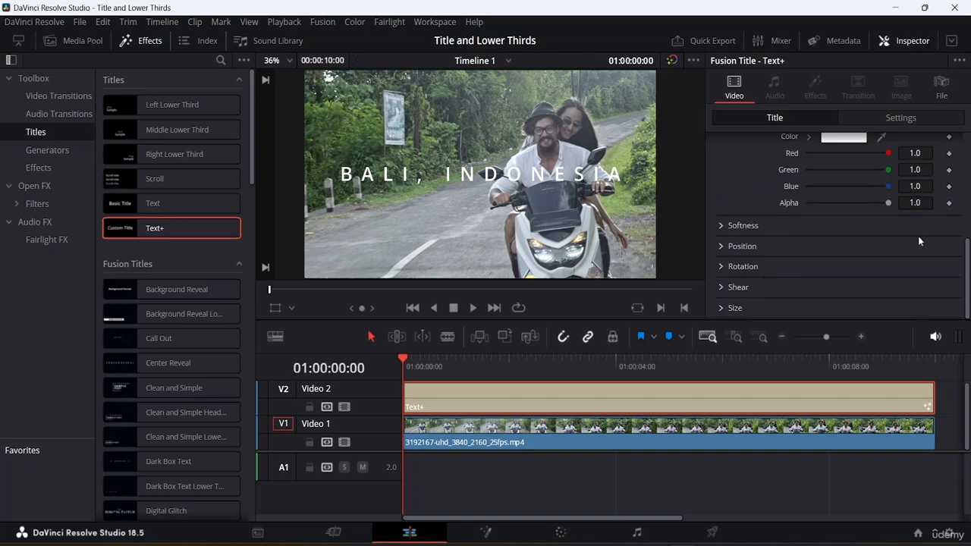
pyautogui.scroll(6, 915, 228)
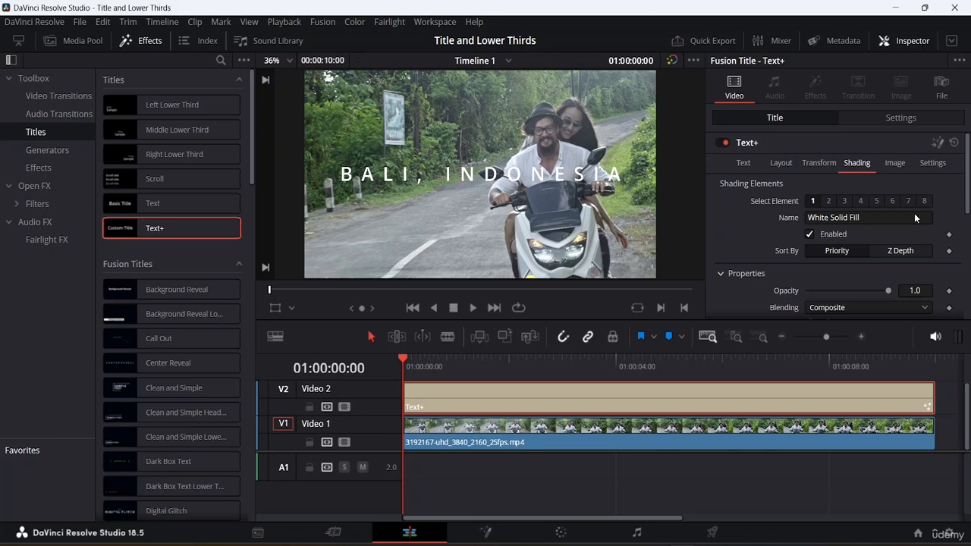
pyautogui.scroll(-4, 806, 186)
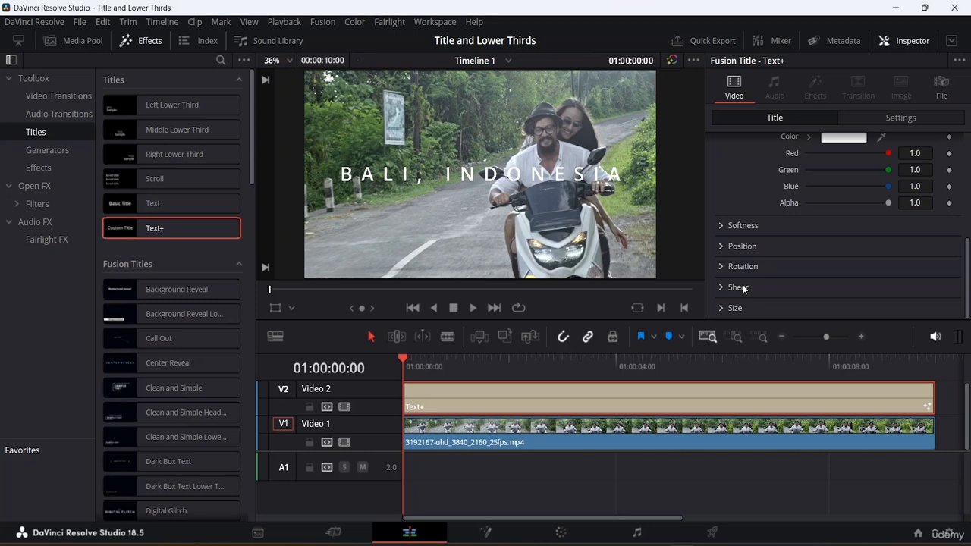
pyautogui.scroll(3, 848, 224)
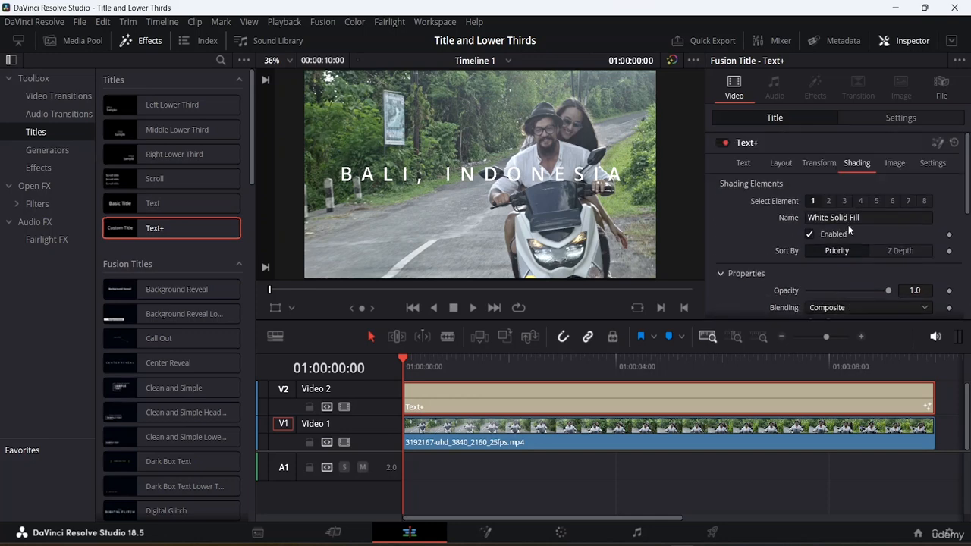
# Return to the title's text settings and reselect the Text+ clip on the Video 2 track
pyautogui.click(734, 168)
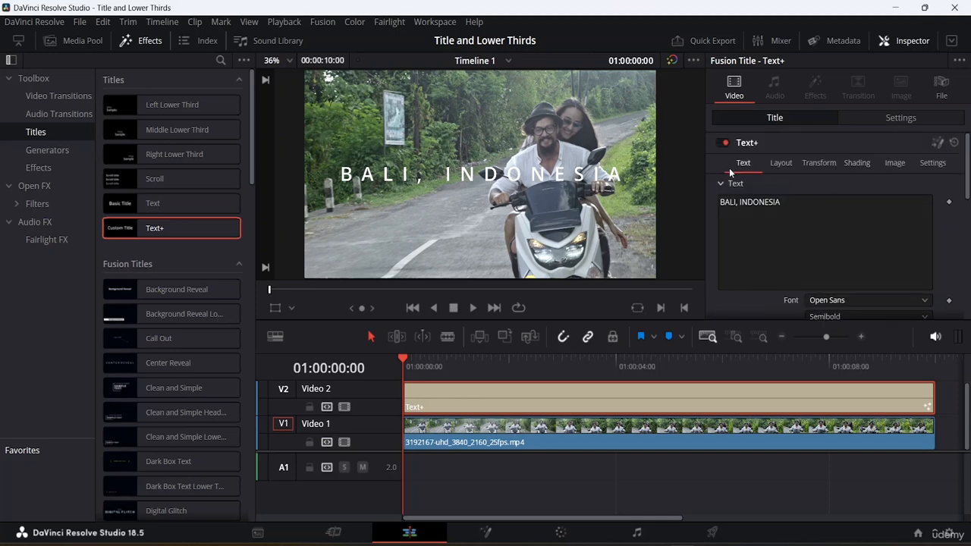
pyautogui.scroll(-1, 880, 224)
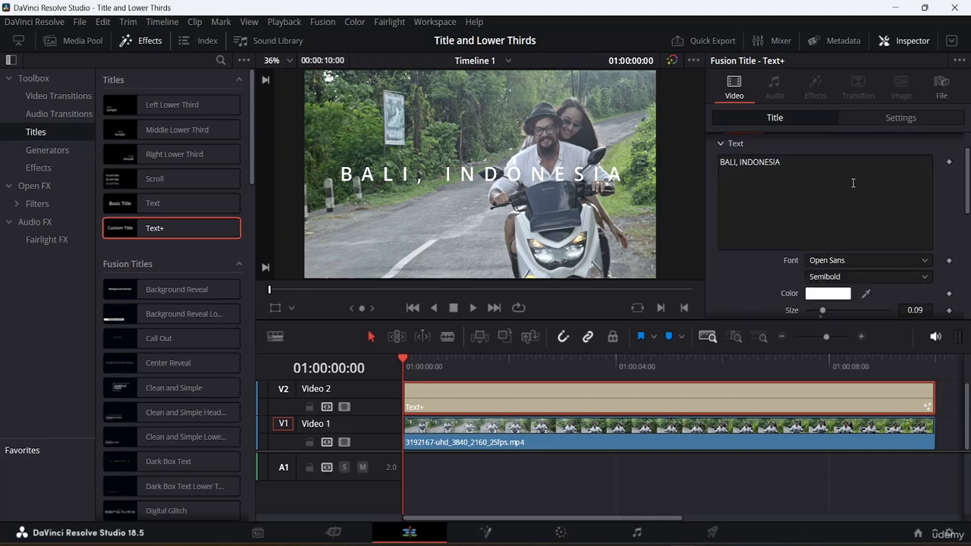
pyautogui.scroll(-2, 854, 183)
pyautogui.scroll(2, 852, 183)
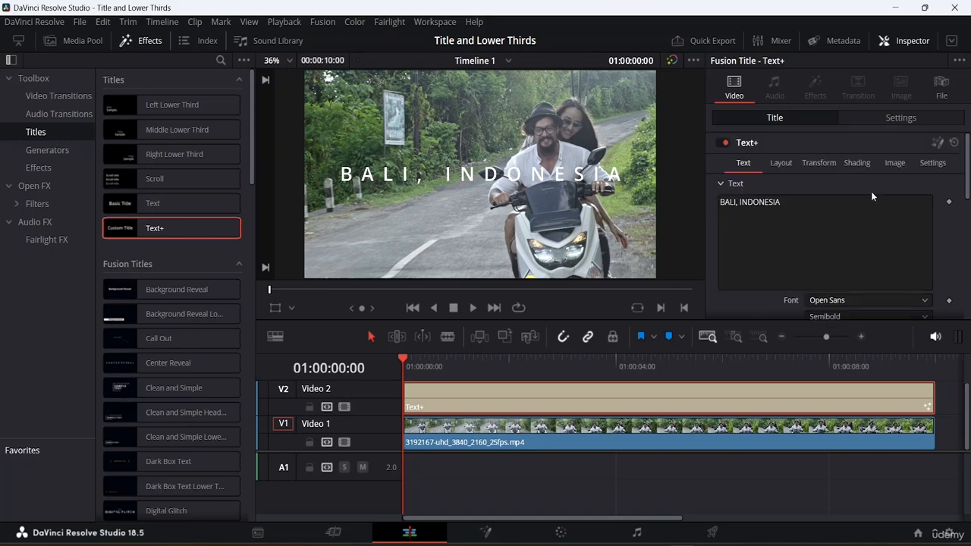
pyautogui.click(747, 146)
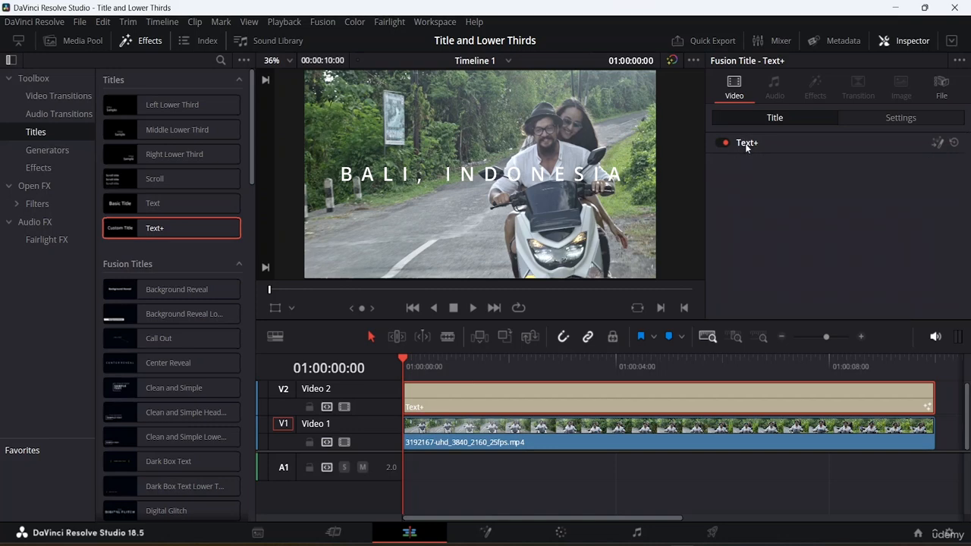
pyautogui.click(537, 433)
pyautogui.click(540, 391)
pyautogui.click(753, 143)
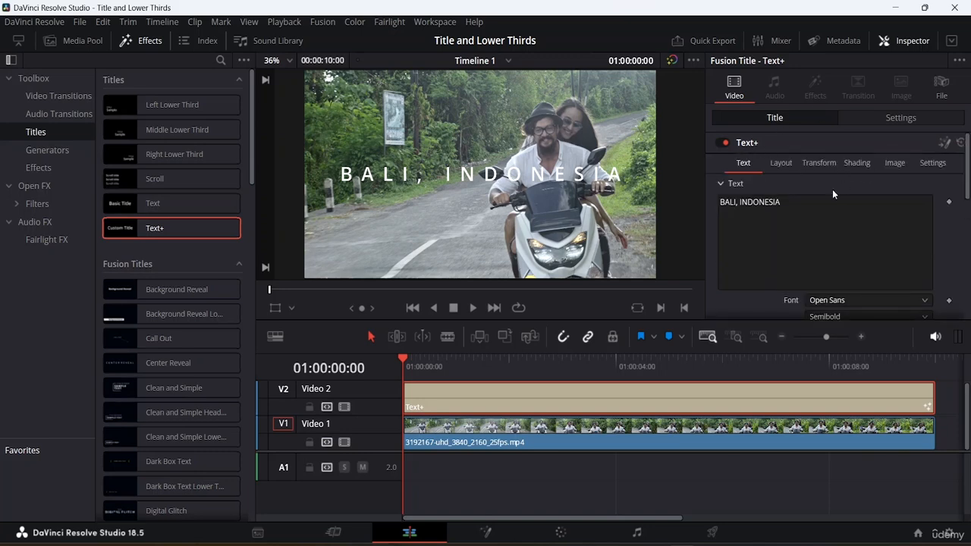
# Try the MS Gothic font on the title and check its available font styles
pyautogui.scroll(-3, 826, 197)
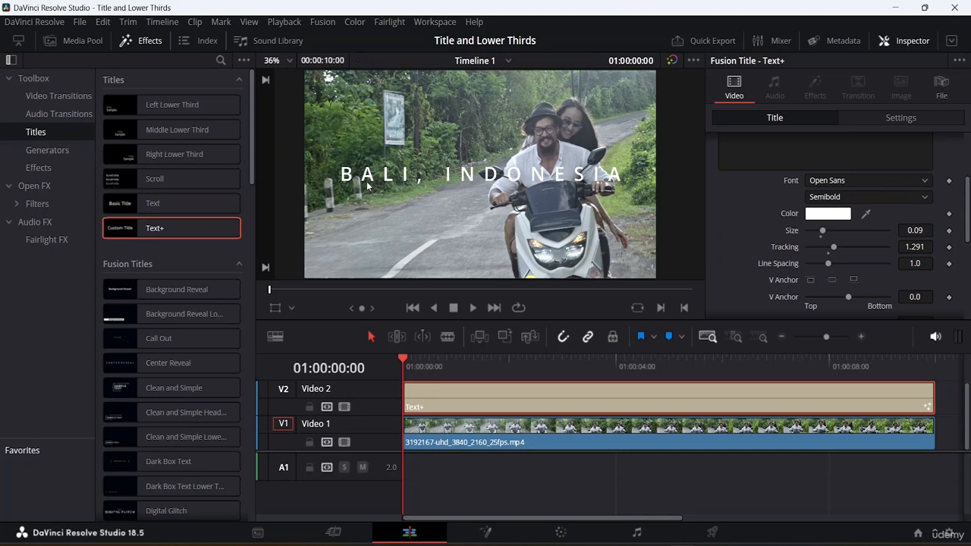
pyautogui.click(916, 181)
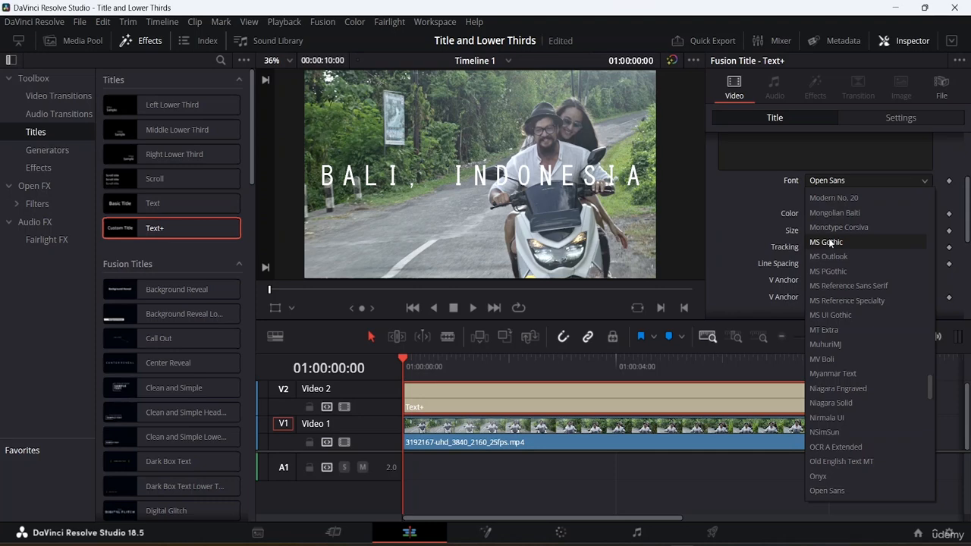
pyautogui.click(830, 242)
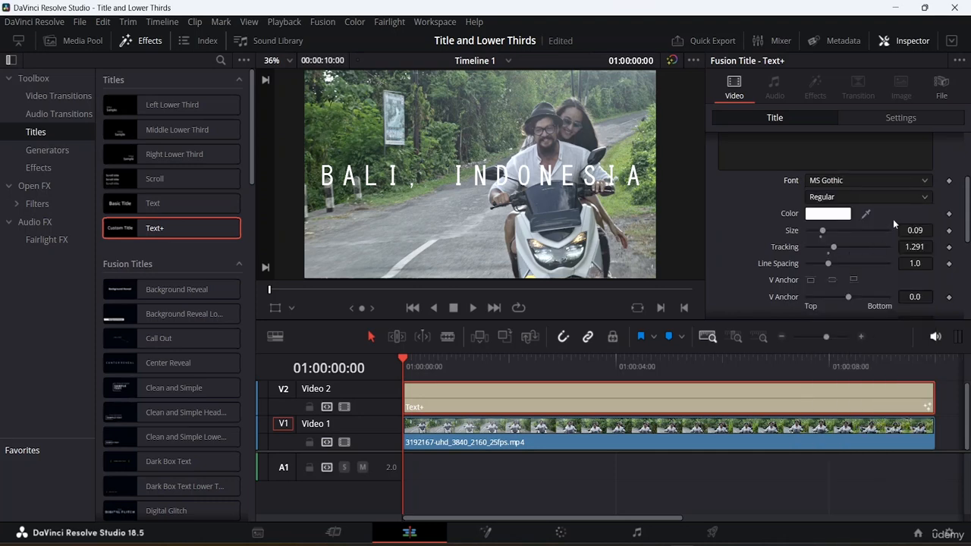
pyautogui.click(918, 197)
pyautogui.click(918, 196)
pyautogui.click(874, 200)
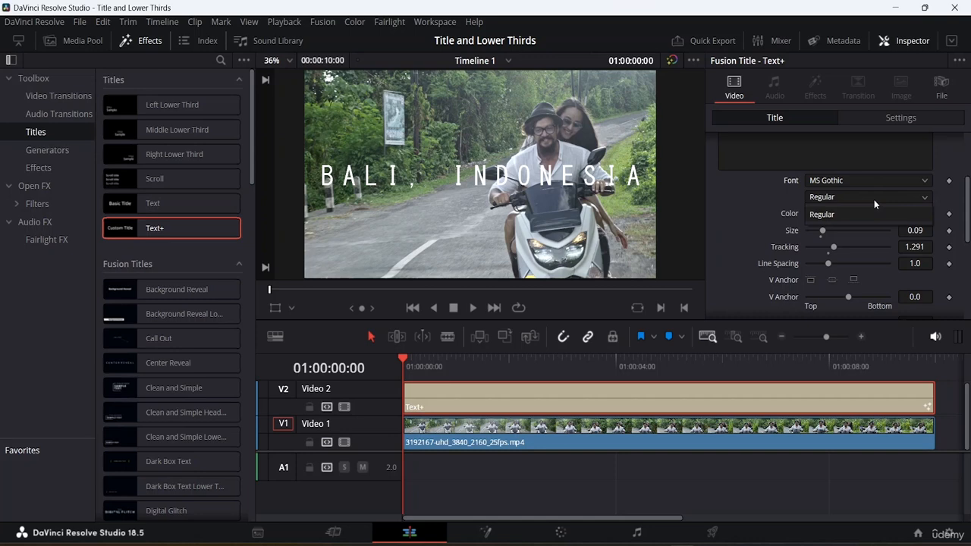
pyautogui.click(874, 199)
# Set the title's font to Onyx
pyautogui.click(885, 182)
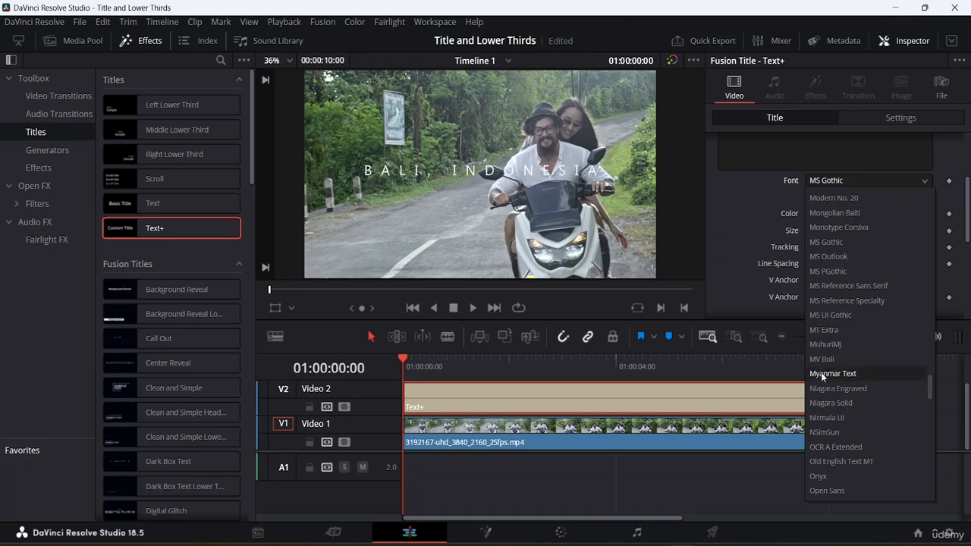
pyautogui.scroll(-4, 853, 390)
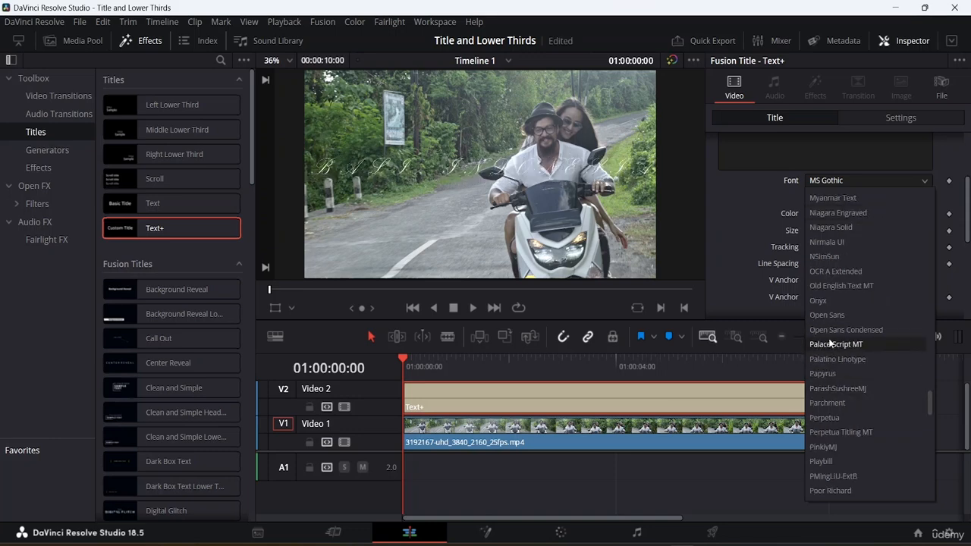
pyautogui.click(826, 301)
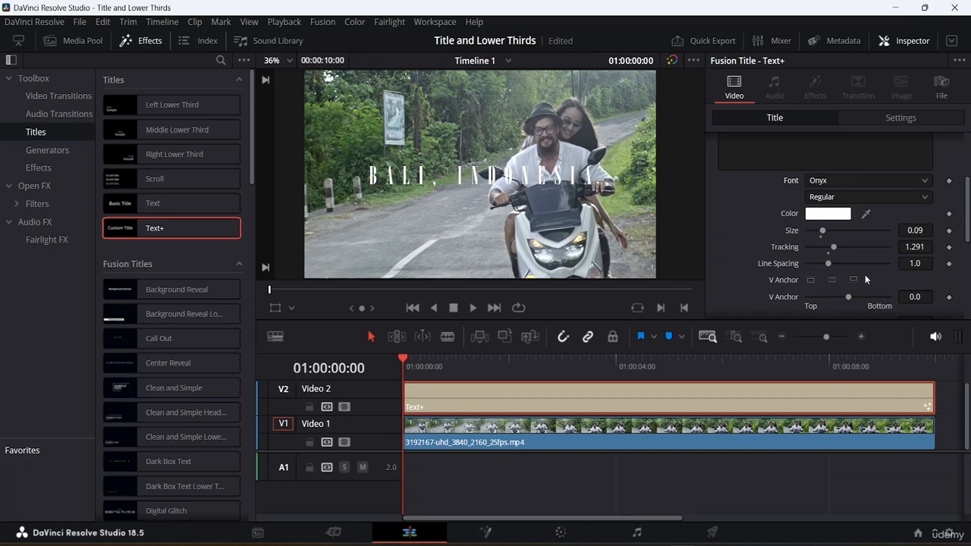
# Colour the title text black (#000000) and enlarge its size to about 0.1417
pyautogui.click(830, 215)
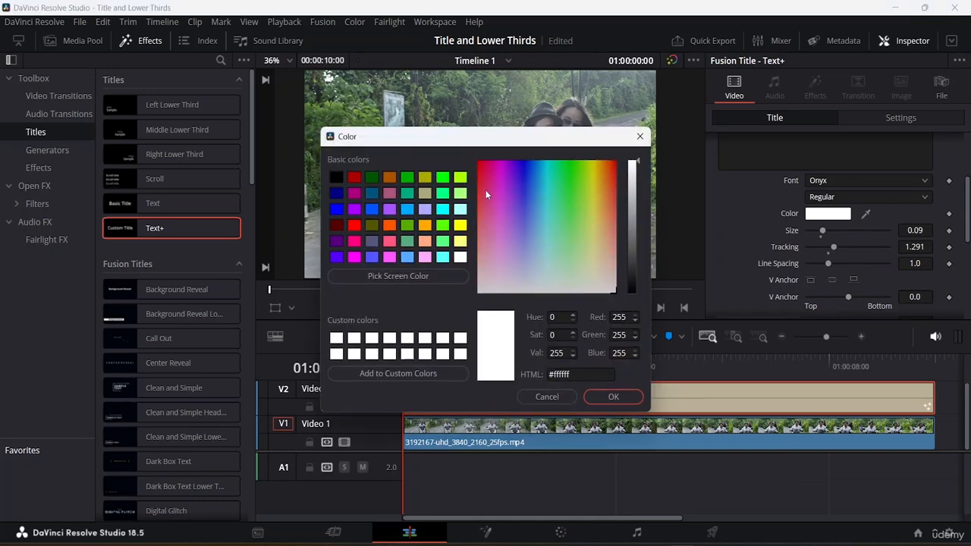
pyautogui.click(336, 181)
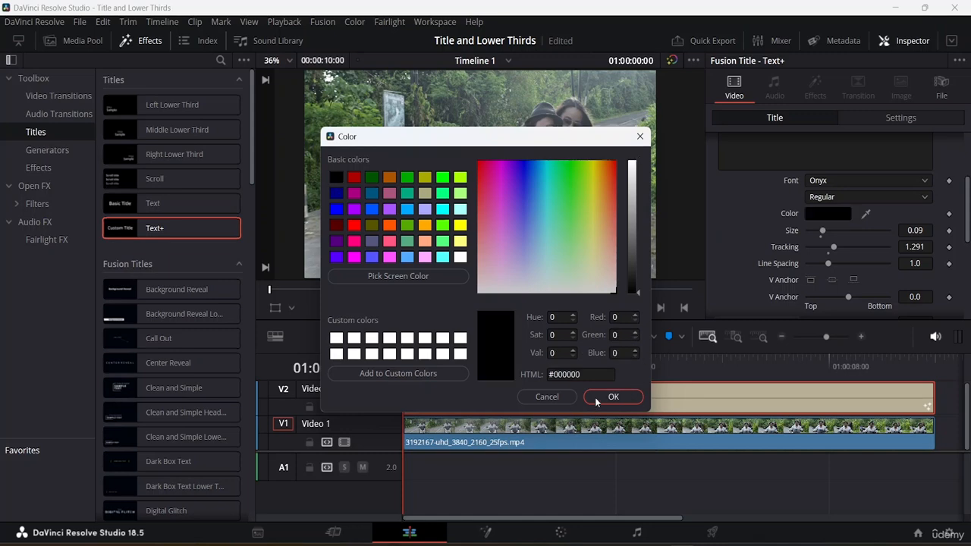
pyautogui.click(615, 396)
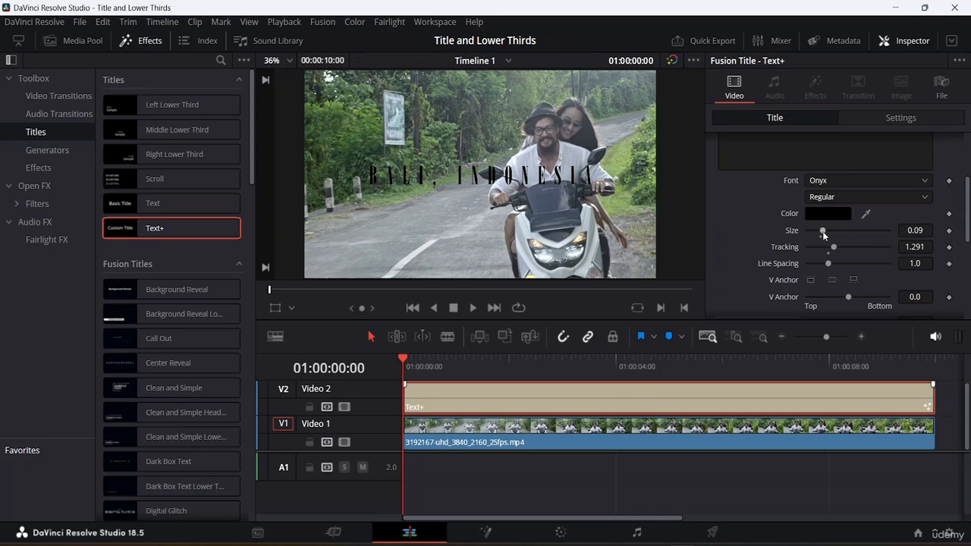
pyautogui.moveTo(825, 229); pyautogui.dragTo(832, 234)
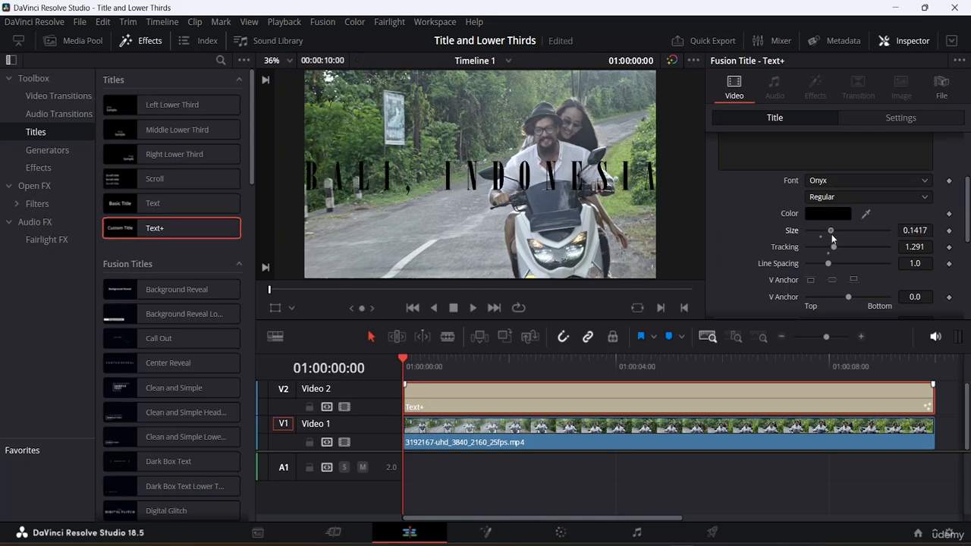
# Remove the comma and space from the title and split it into two lines, "BALI" above "INDONESIA"
pyautogui.scroll(3, 841, 220)
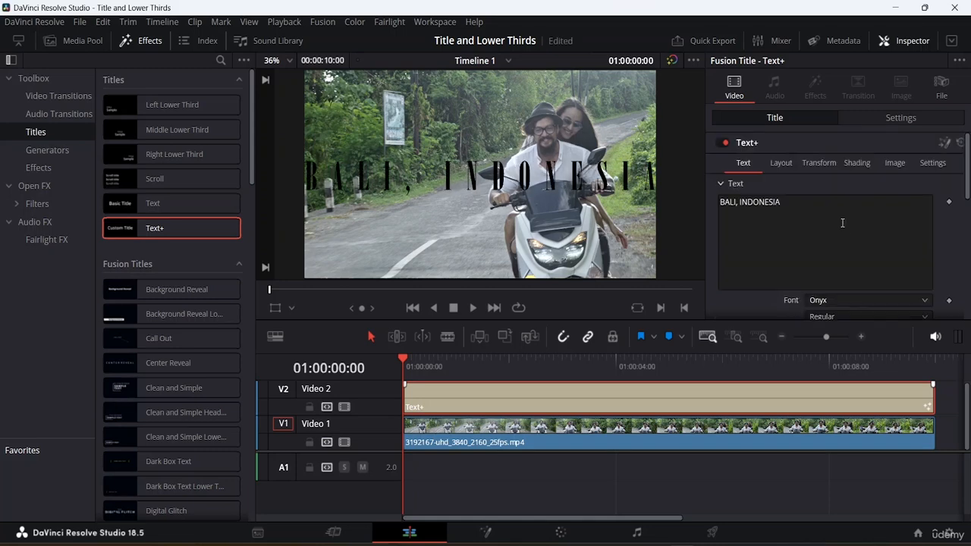
pyautogui.click(740, 202)
pyautogui.press('BackSpace')
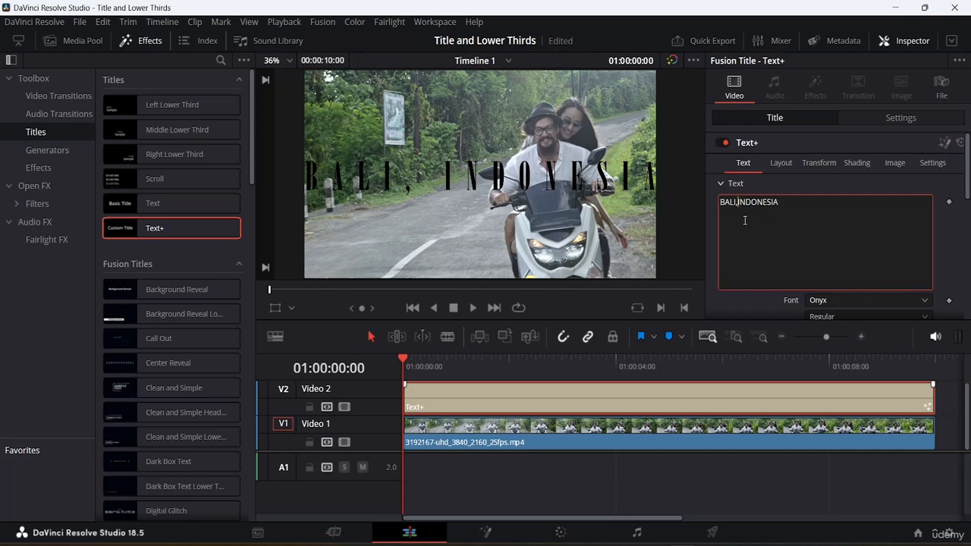
pyautogui.press('BackSpace')
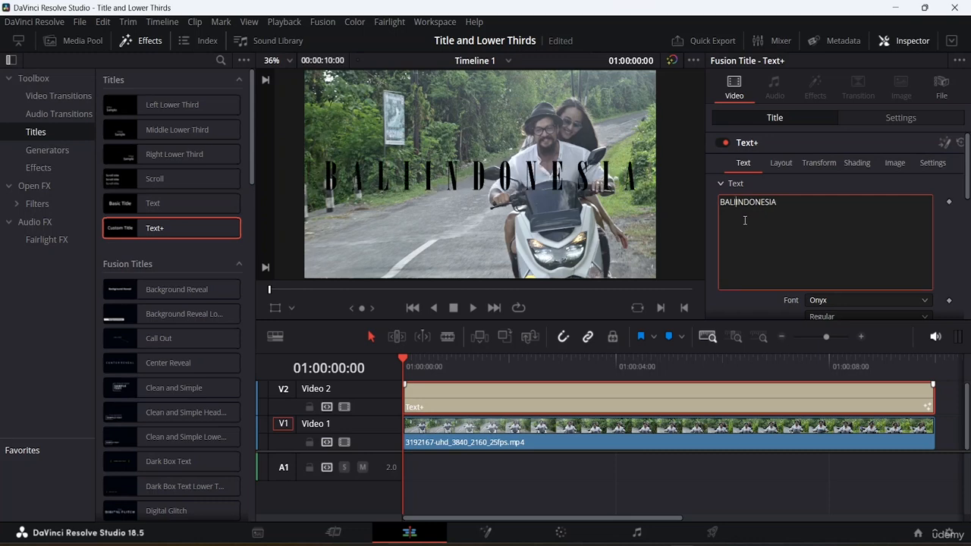
pyautogui.press('Return')
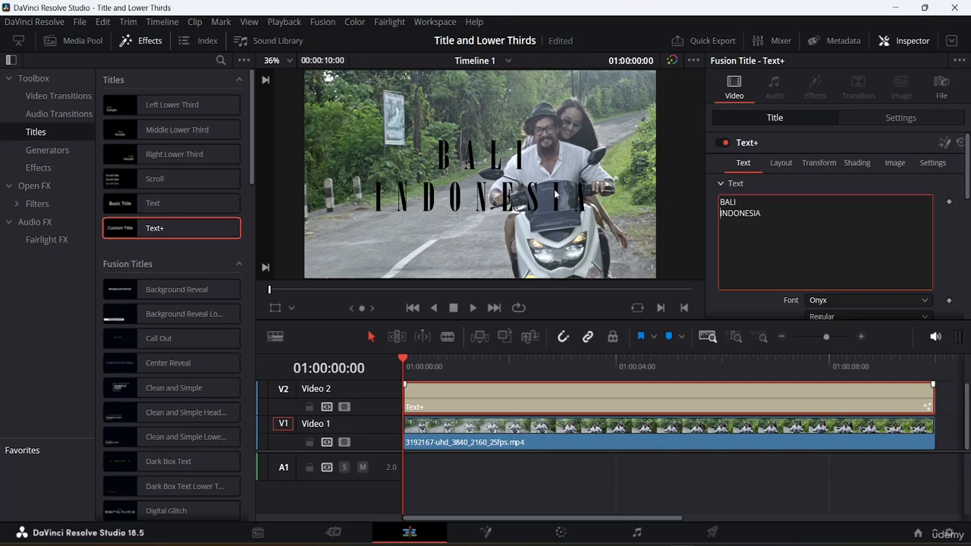
# Reduce the title's tracking to about 1.102 and its line spacing to about 0.976
pyautogui.scroll(-4, 884, 203)
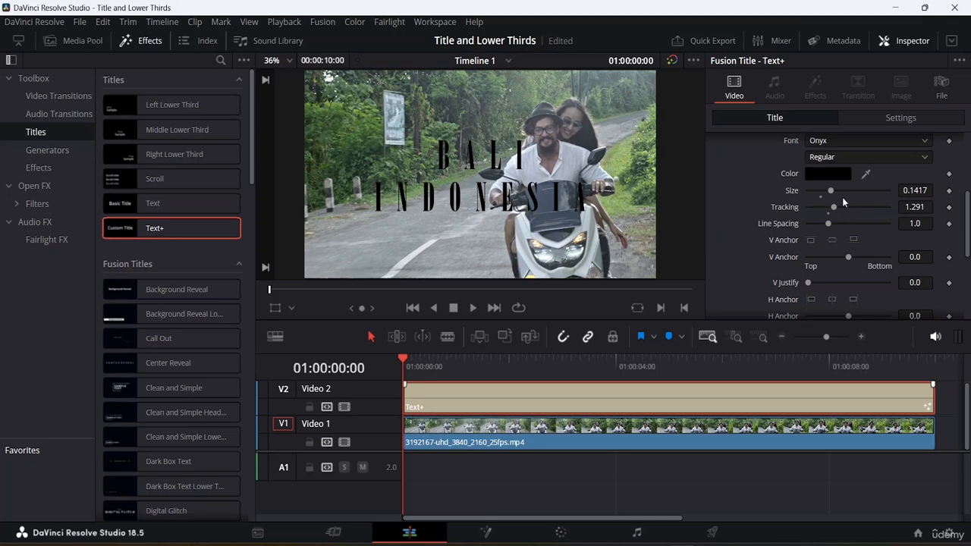
pyautogui.moveTo(834, 209)
pyautogui.mouseDown()
pyautogui.moveTo(819, 208)
pyautogui.moveTo(827, 213)
pyautogui.mouseUp()
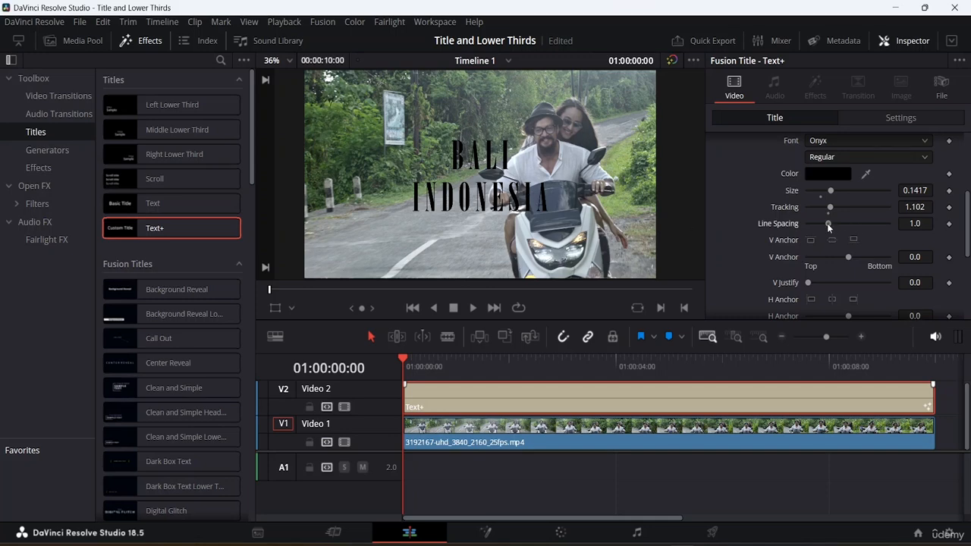
pyautogui.moveTo(827, 225)
pyautogui.mouseDown()
pyautogui.moveTo(818, 224)
pyautogui.moveTo(826, 229)
pyautogui.mouseUp()
# Compare the title's top, centre and bottom vertical anchors and set V Anchor to -1.0
pyautogui.click(809, 241)
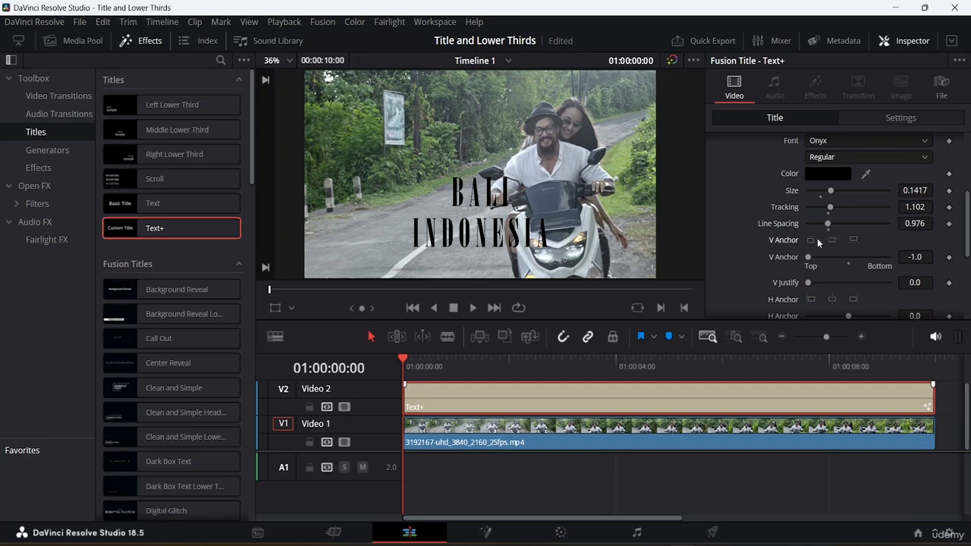
pyautogui.click(832, 240)
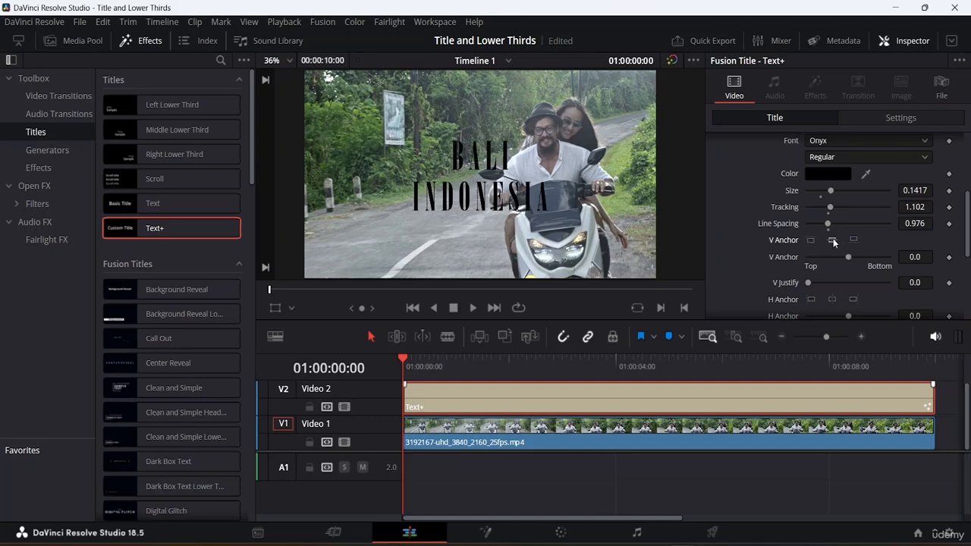
pyautogui.click(852, 238)
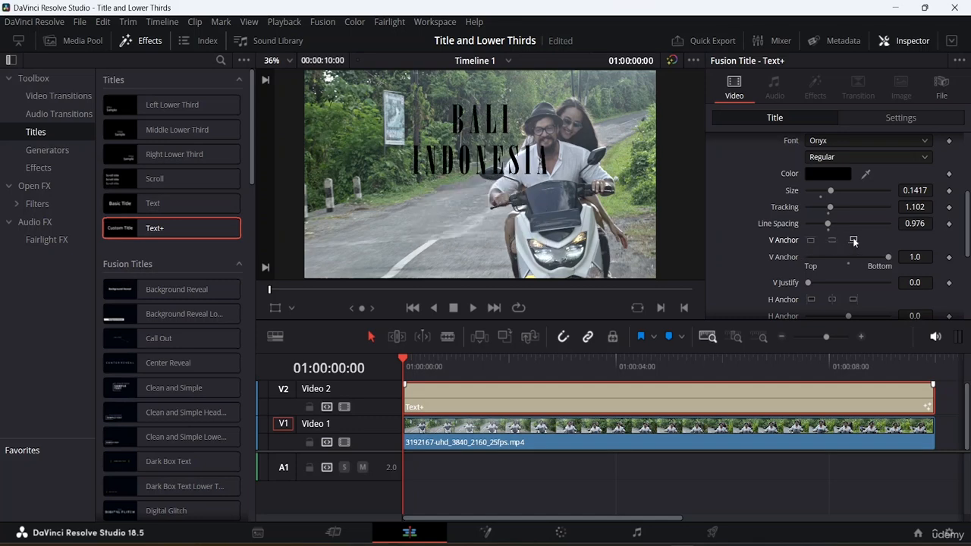
pyautogui.click(833, 238)
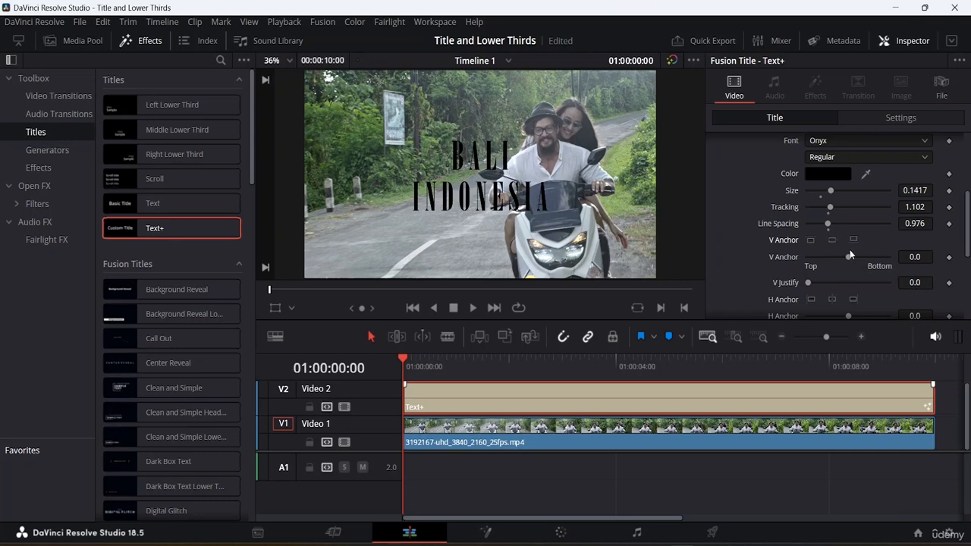
pyautogui.moveTo(847, 255); pyautogui.dragTo(778, 278)
# Try adjusting the title's V Justify and check the remaining direction, emphasis and Write On settings
pyautogui.scroll(-2, 821, 242)
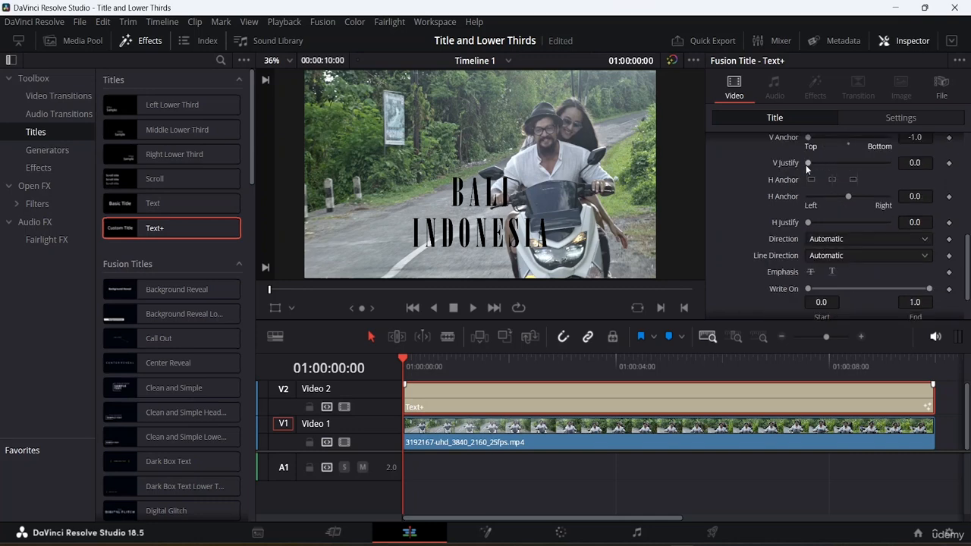
pyautogui.moveTo(807, 163)
pyautogui.mouseDown()
pyautogui.moveTo(862, 162)
pyautogui.moveTo(817, 168)
pyautogui.mouseUp()
pyautogui.scroll(-2, 857, 197)
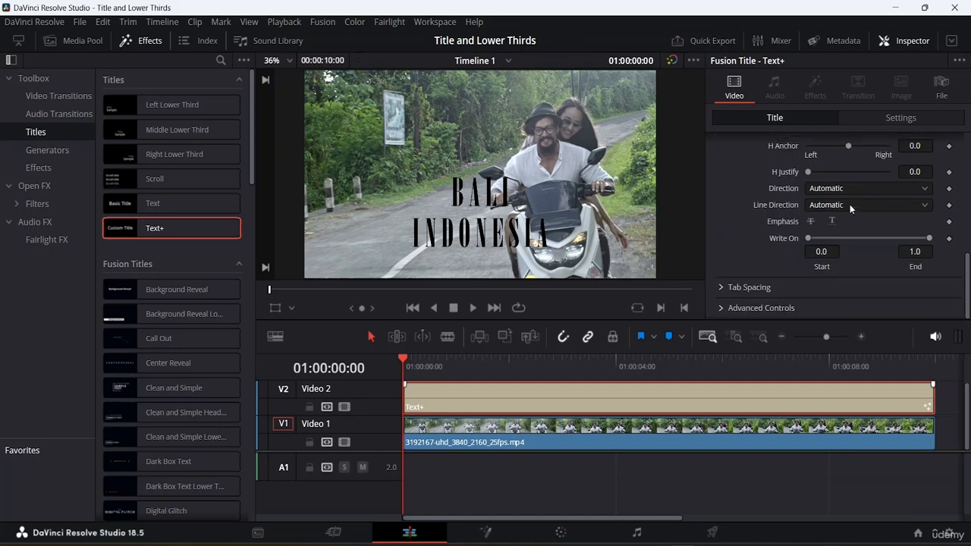
pyautogui.scroll(8, 850, 204)
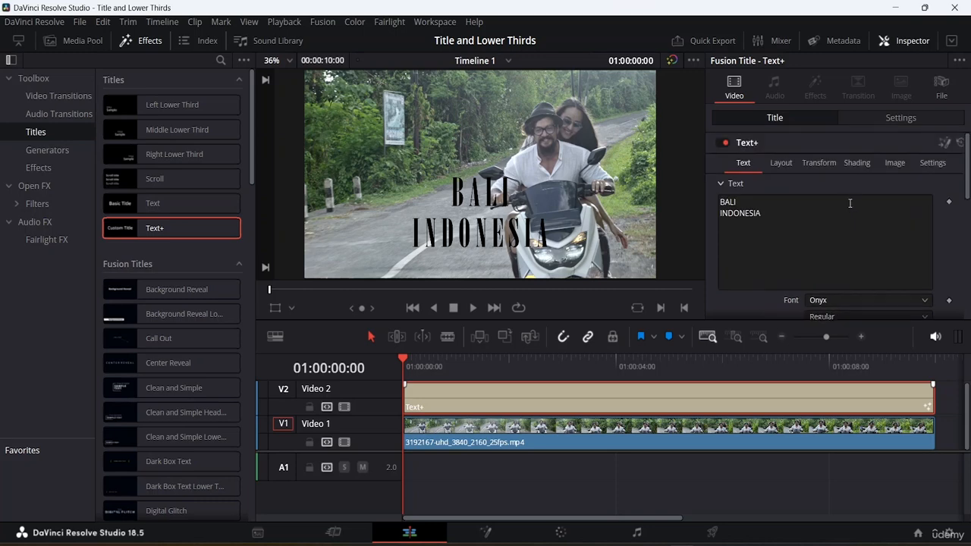
# Nudge the title's H Justify to 0.008 and check the available text direction options
pyautogui.scroll(-8, 849, 203)
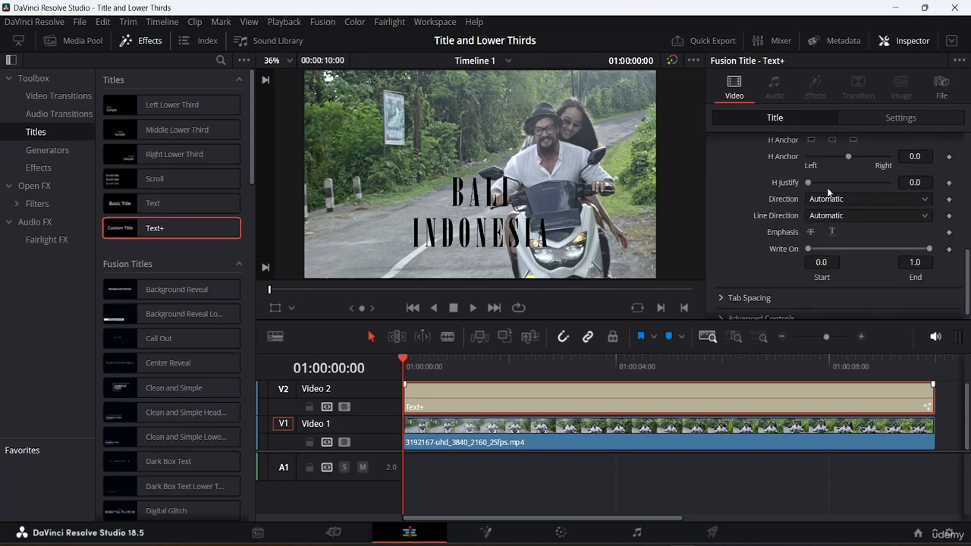
pyautogui.moveTo(808, 183)
pyautogui.mouseDown()
pyautogui.moveTo(852, 182)
pyautogui.moveTo(784, 189)
pyautogui.moveTo(810, 188)
pyautogui.mouseUp()
pyautogui.click(918, 200)
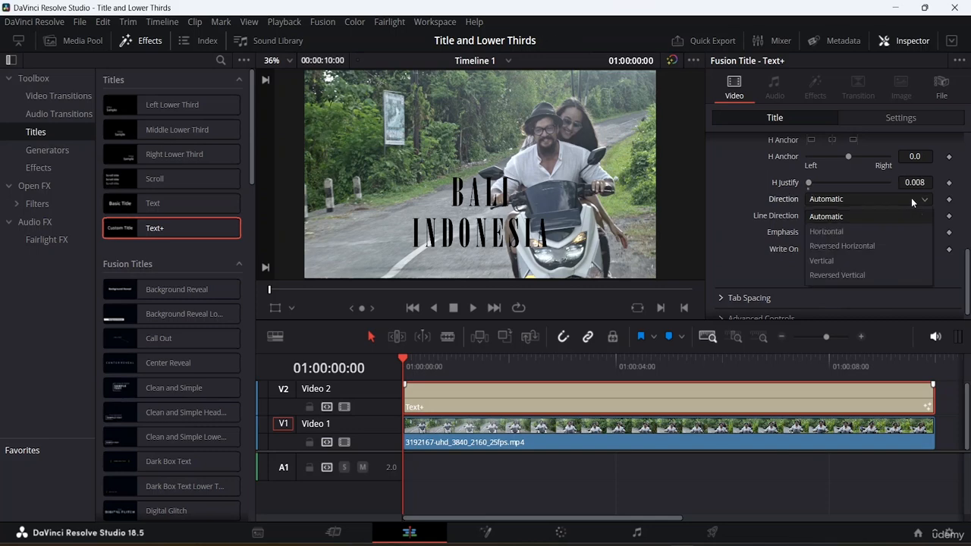
pyautogui.click(910, 197)
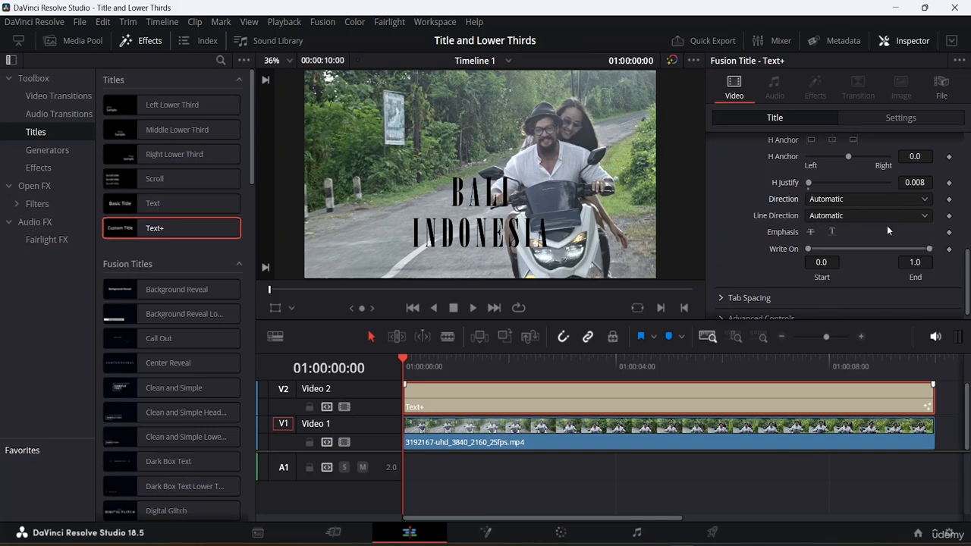
# Turn on strikethrough and underline emphasis for the title text
pyautogui.click(809, 232)
pyautogui.click(831, 232)
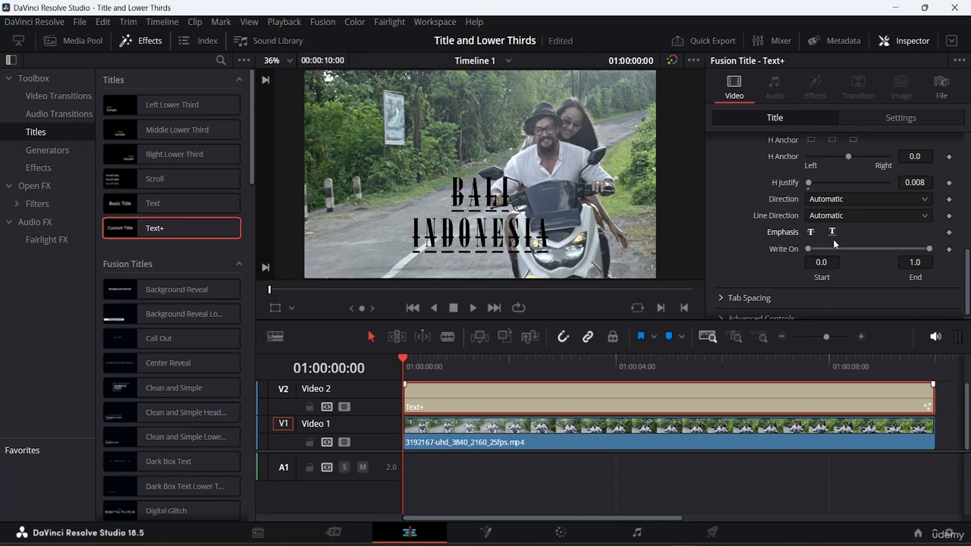
# Try changing the title's Write On range, including an End value of 2, and play the clip to check the effect
pyautogui.moveTo(811, 251); pyautogui.dragTo(786, 251)
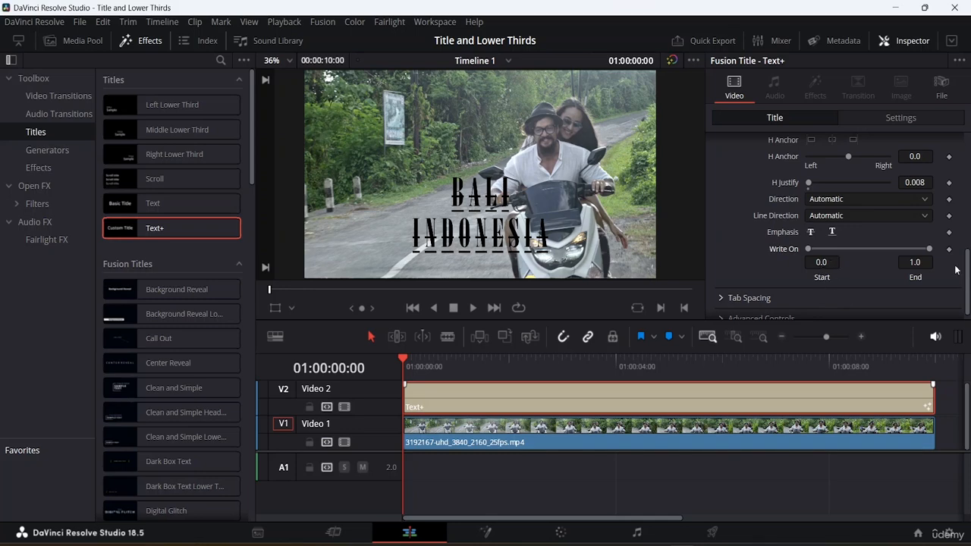
pyautogui.click(916, 262)
pyautogui.press('BackSpace')
pyautogui.write('2')
pyautogui.press('Return')
pyautogui.press('space')
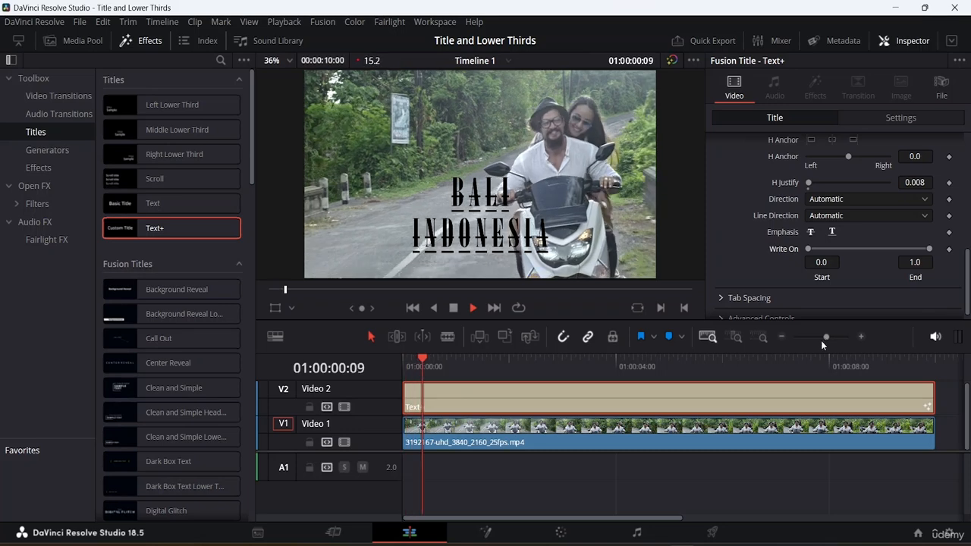
pyautogui.press('space')
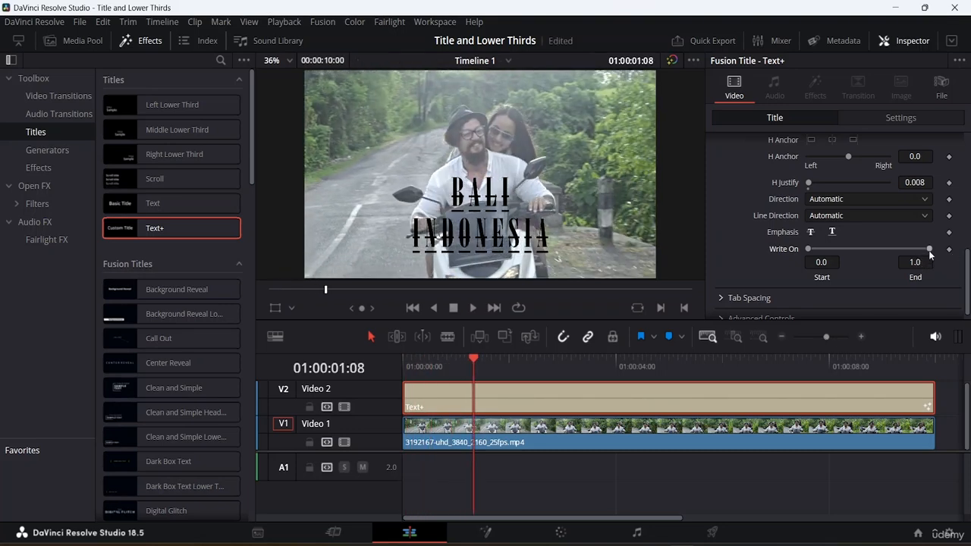
pyautogui.moveTo(929, 249); pyautogui.dragTo(948, 255)
pyautogui.moveTo(473, 358); pyautogui.dragTo(377, 368)
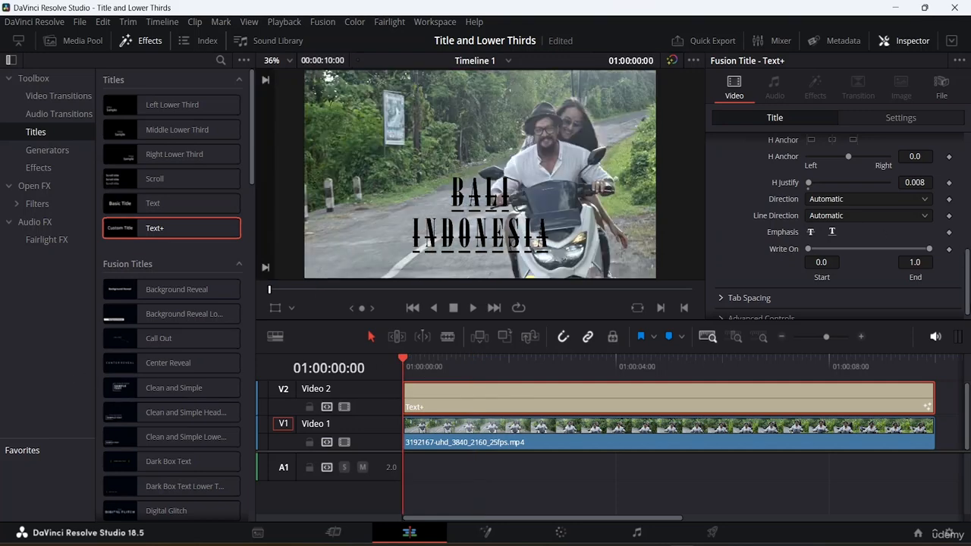
# Review the title's layout settings, including center, size, perspective and background color
pyautogui.scroll(3, 861, 218)
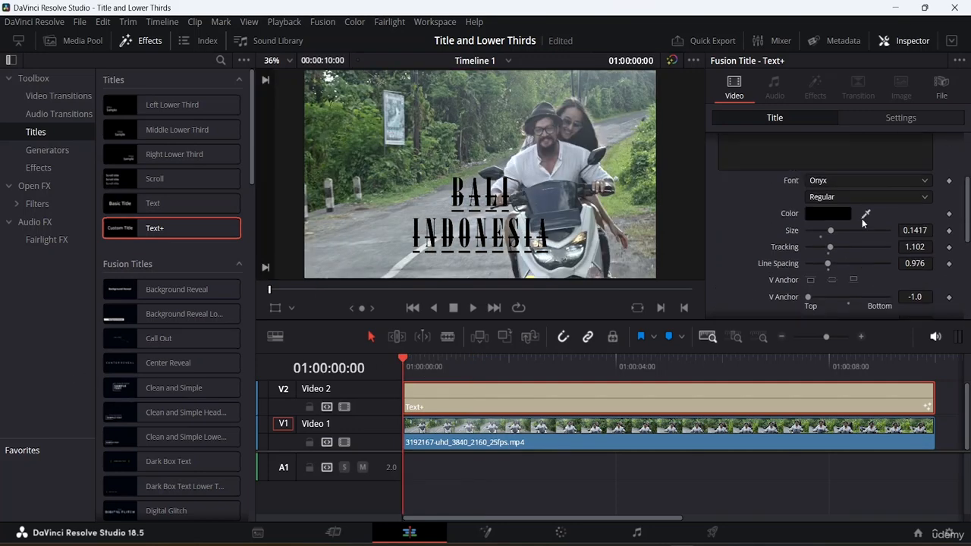
pyautogui.scroll(3, 861, 218)
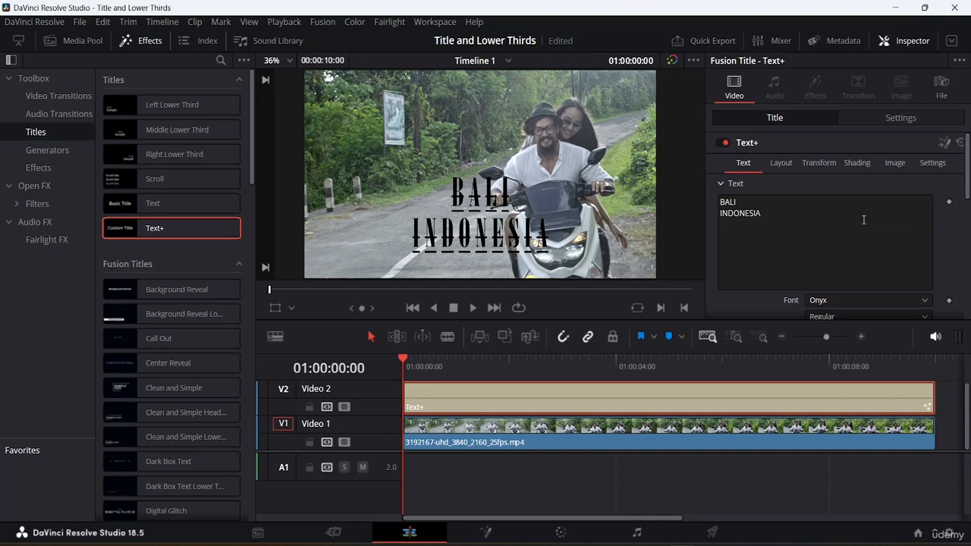
pyautogui.click(782, 164)
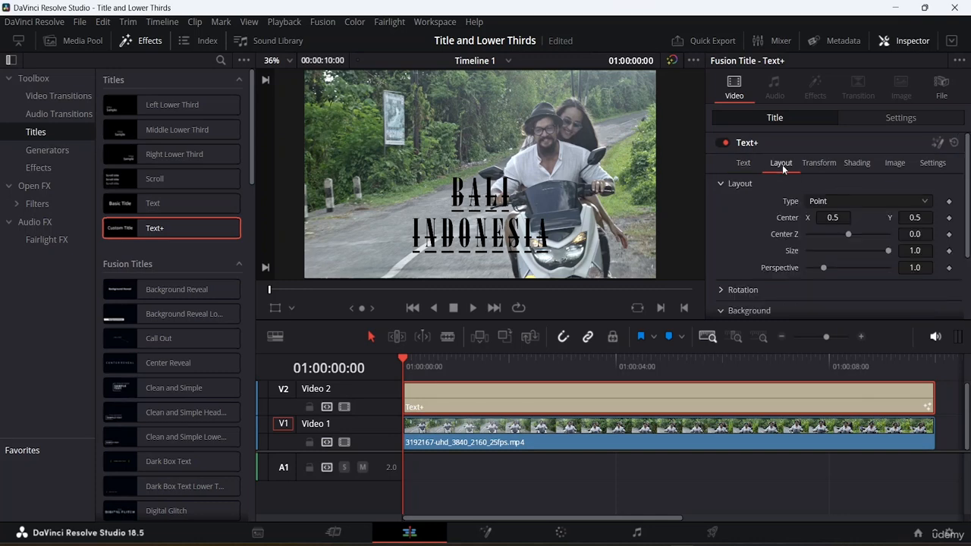
pyautogui.scroll(-2, 790, 181)
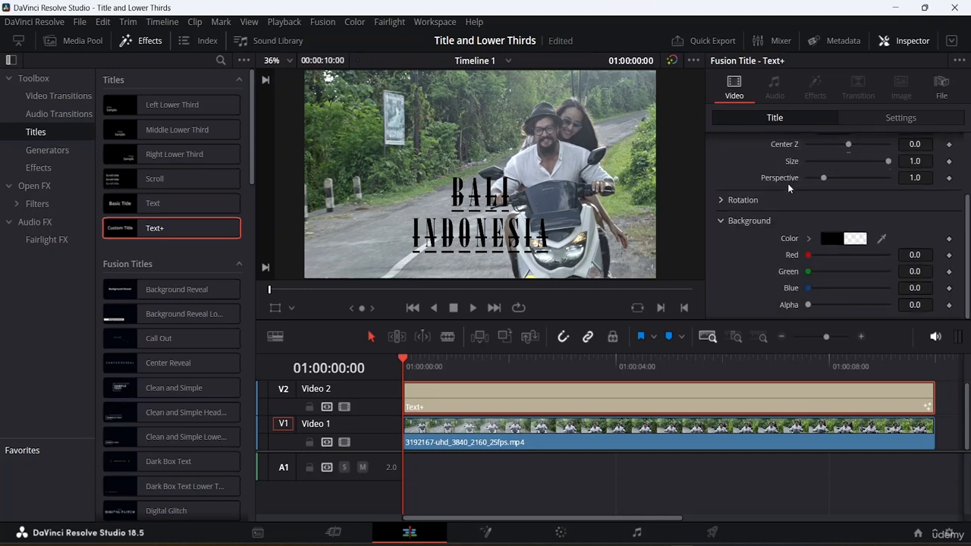
pyautogui.scroll(2, 760, 175)
# Return to the title's text settings and remove the strikethrough and underline emphasis
pyautogui.click(748, 163)
pyautogui.scroll(-4, 772, 199)
pyautogui.scroll(-4, 771, 198)
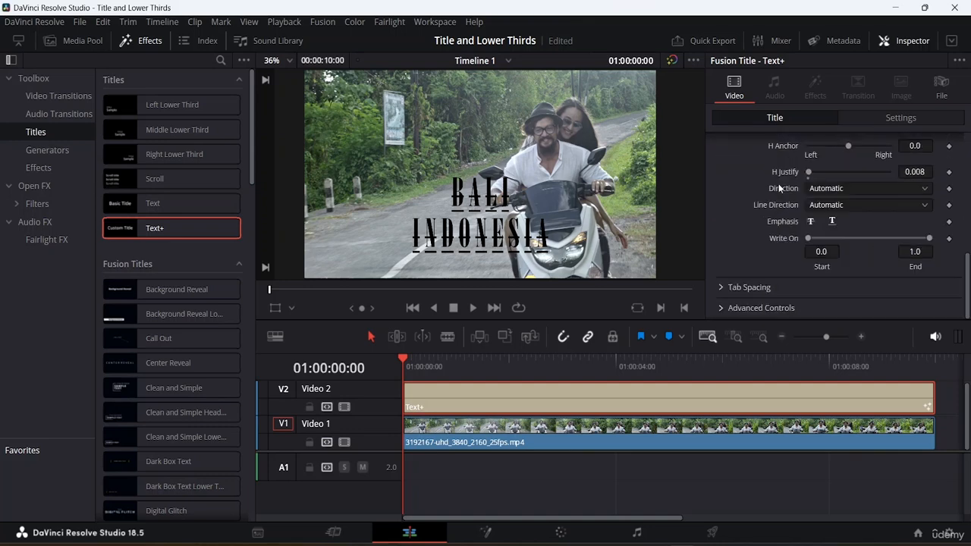
pyautogui.scroll(4, 845, 245)
pyautogui.scroll(-4, 822, 263)
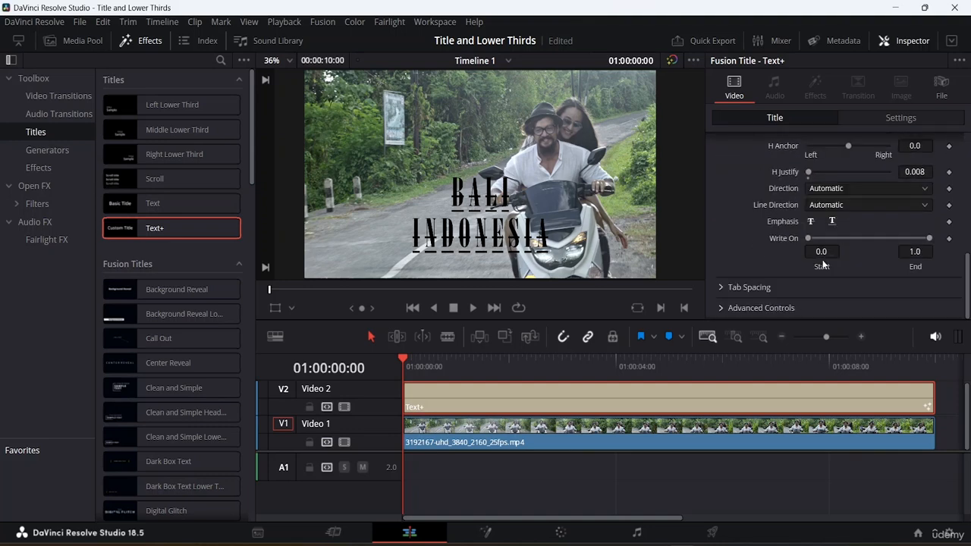
pyautogui.click(831, 221)
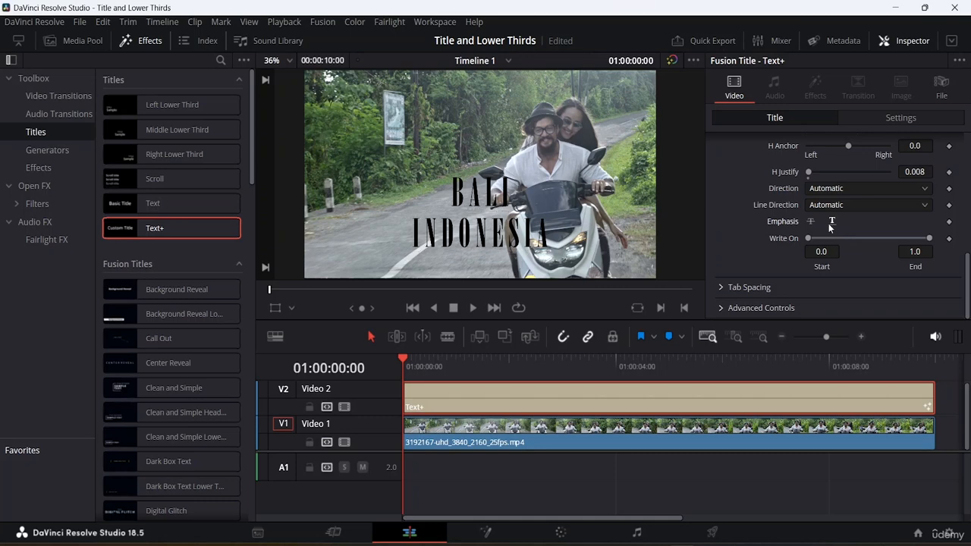
# Move the title to position X -413, Y -120, save the project and briefly play it back
pyautogui.scroll(10, 830, 226)
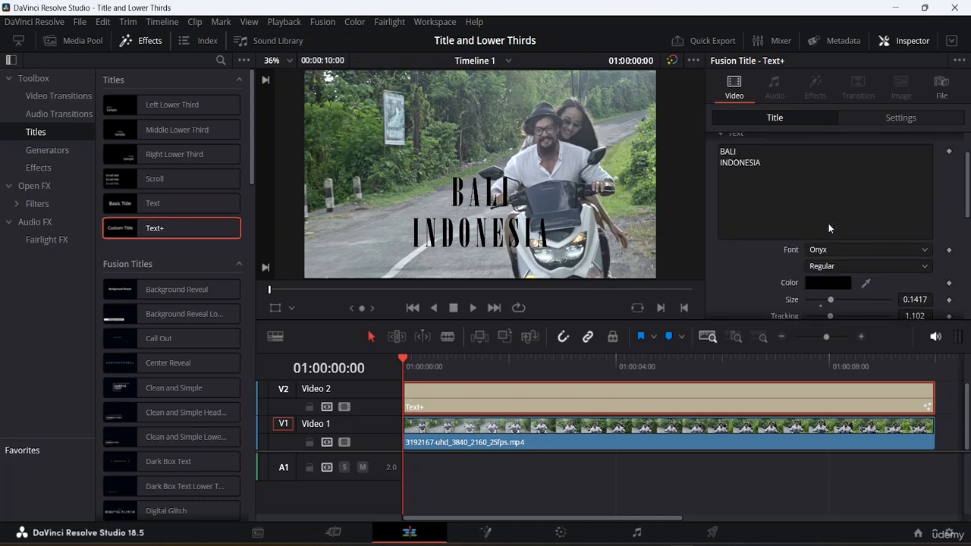
pyautogui.scroll(2, 828, 223)
pyautogui.click(881, 119)
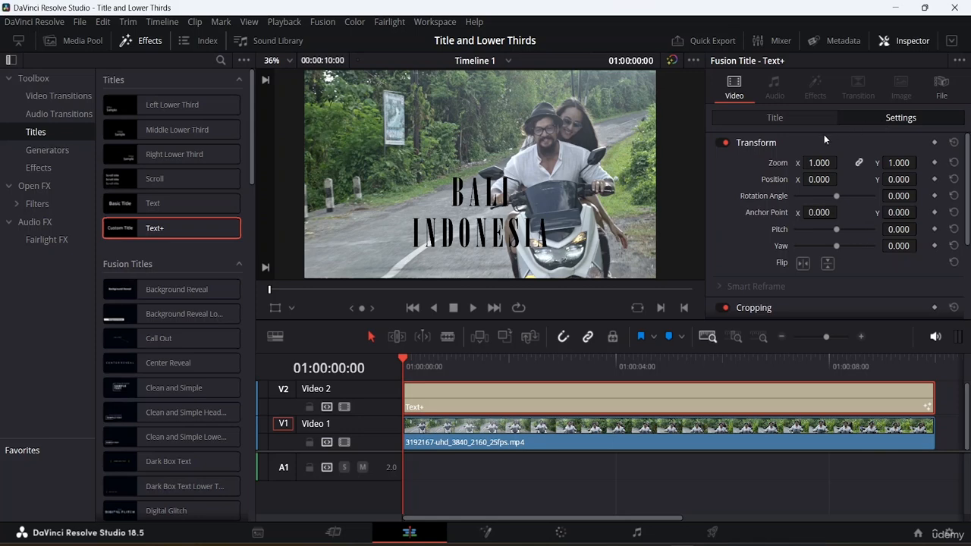
pyautogui.moveTo(824, 179)
pyautogui.mouseDown()
pyautogui.moveTo(712, 179)
pyautogui.moveTo(874, 183)
pyautogui.moveTo(840, 183)
pyautogui.mouseUp()
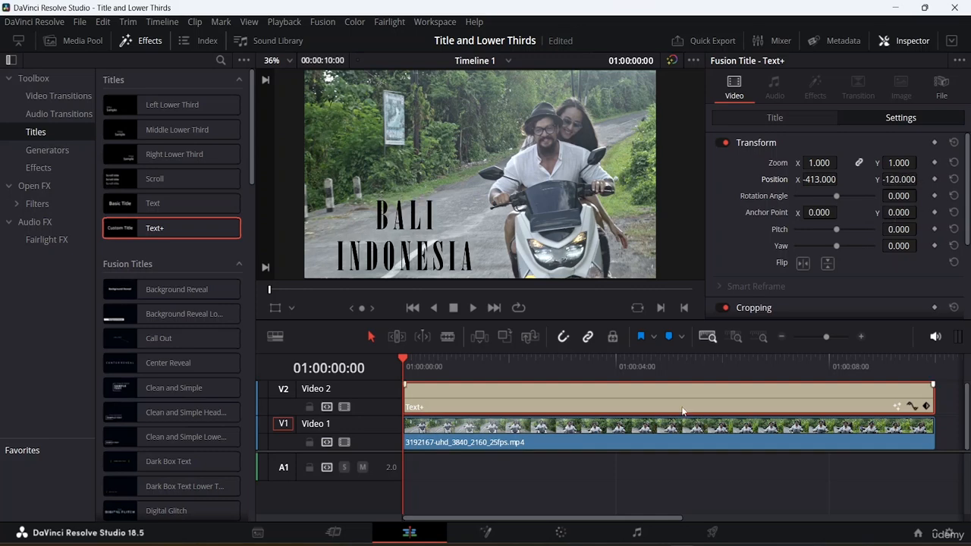
pyautogui.hotkey('ctrl', 's')
pyautogui.press('space')
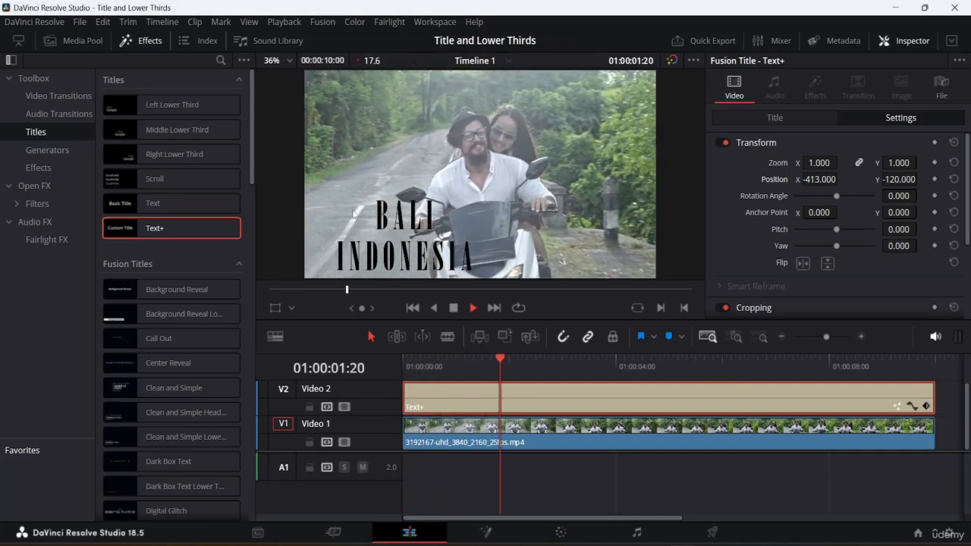
pyautogui.press('space')
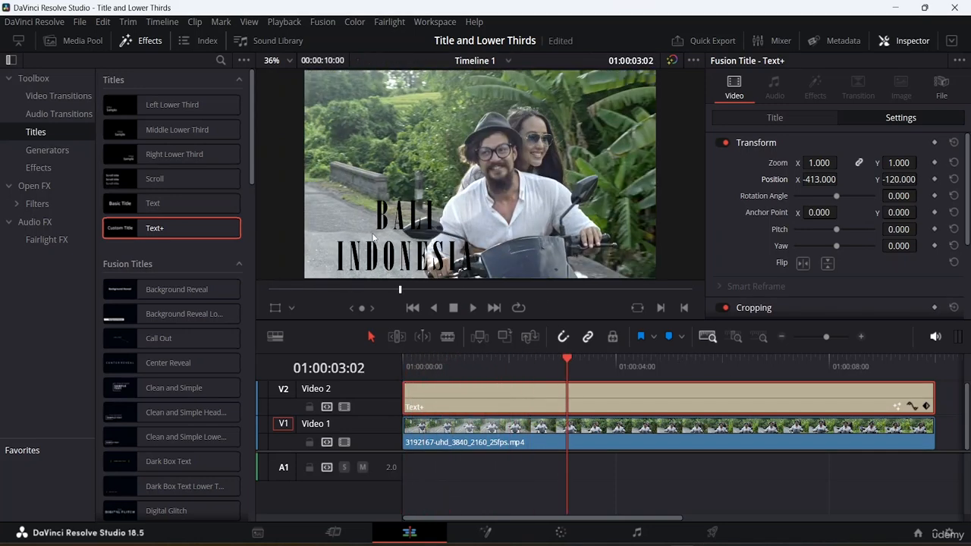
# Try shearing the title's characters to about X 0.32, Y -0.67 and reset both shear values to 0.0
pyautogui.click(768, 118)
pyautogui.click(820, 163)
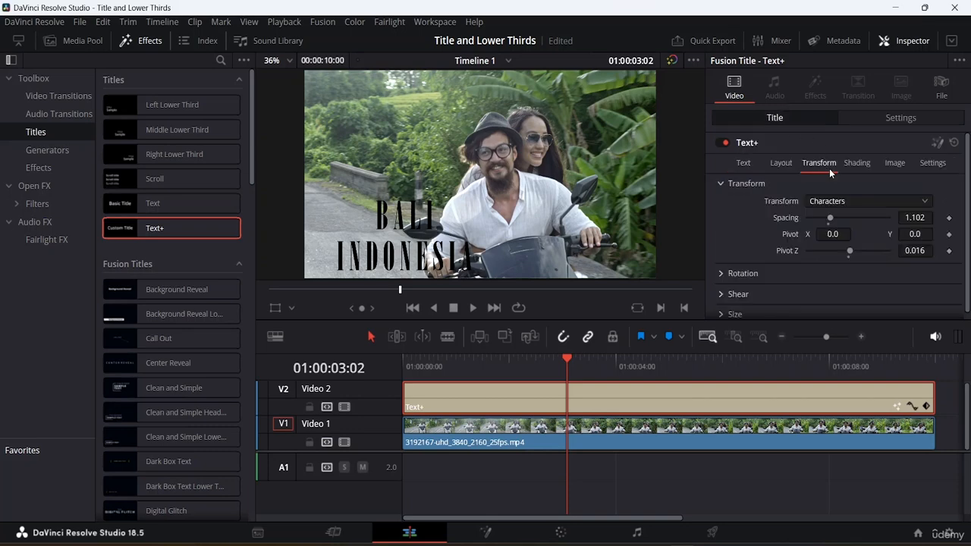
pyautogui.scroll(-1, 823, 197)
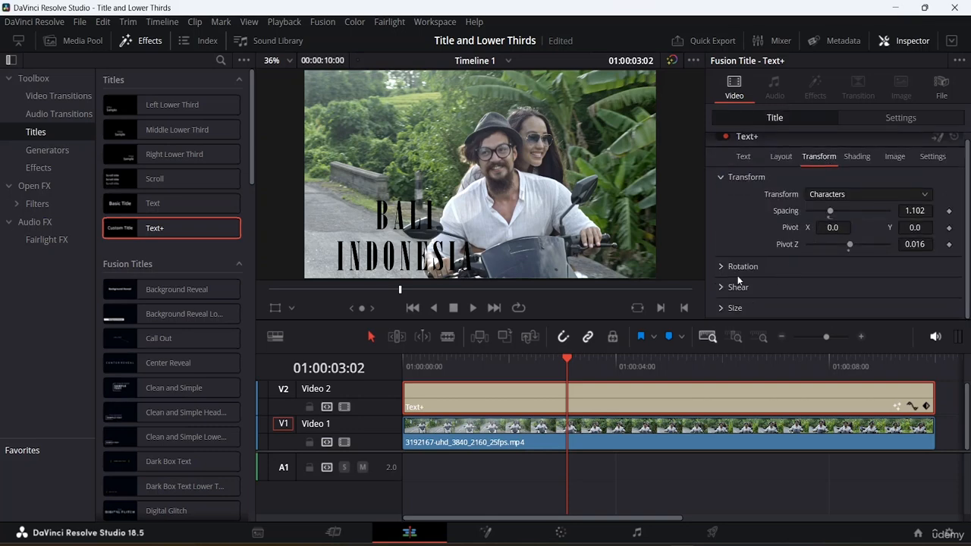
pyautogui.click(718, 285)
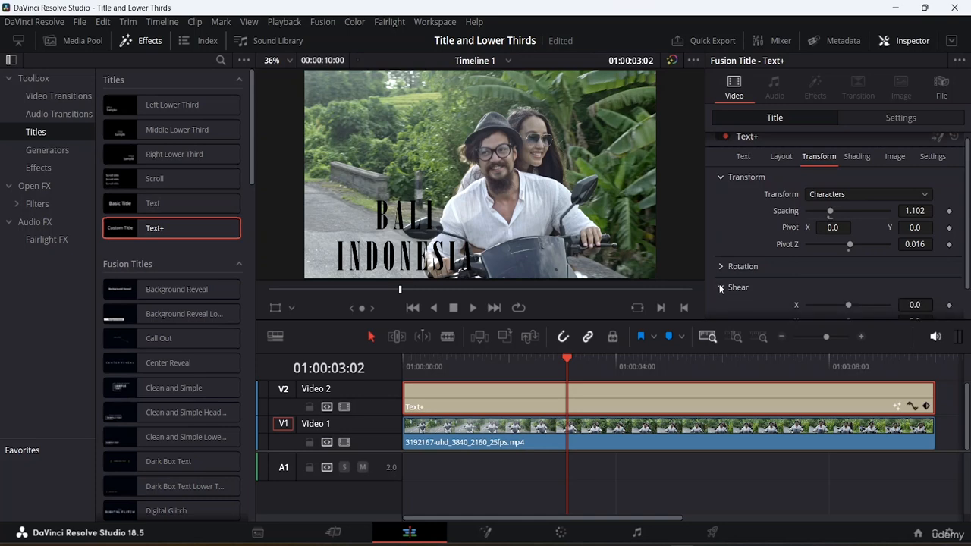
pyautogui.scroll(-2, 766, 223)
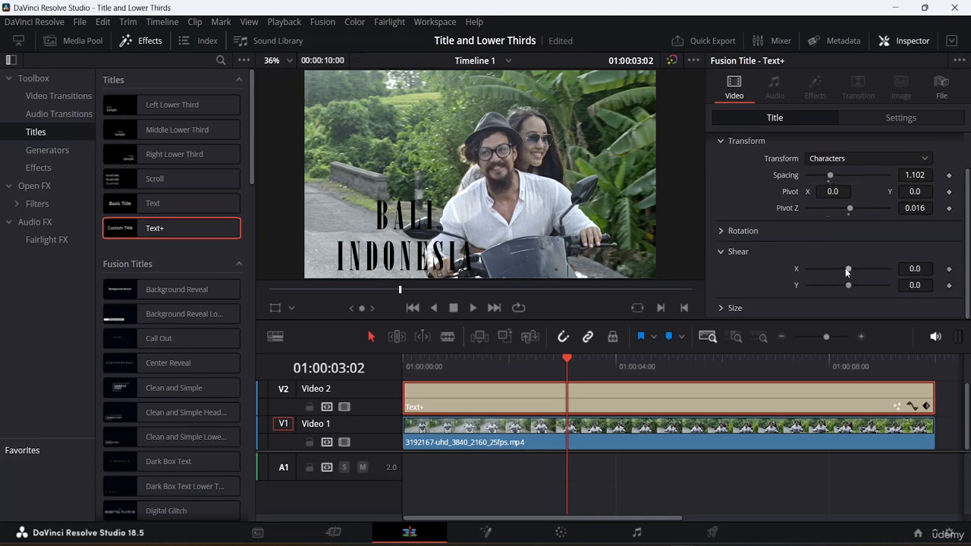
pyautogui.moveTo(847, 271); pyautogui.dragTo(821, 284)
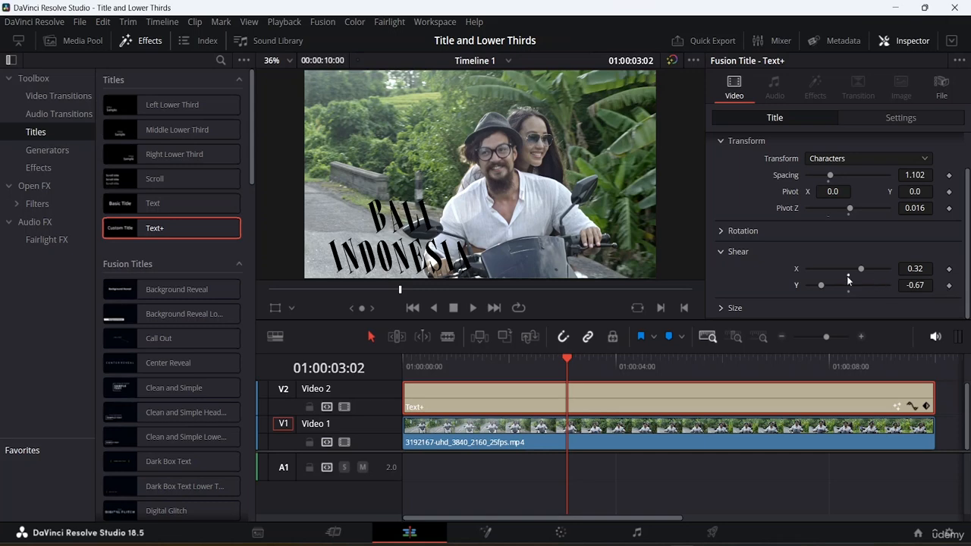
pyautogui.doubleClick(846, 273)
pyautogui.doubleClick(850, 289)
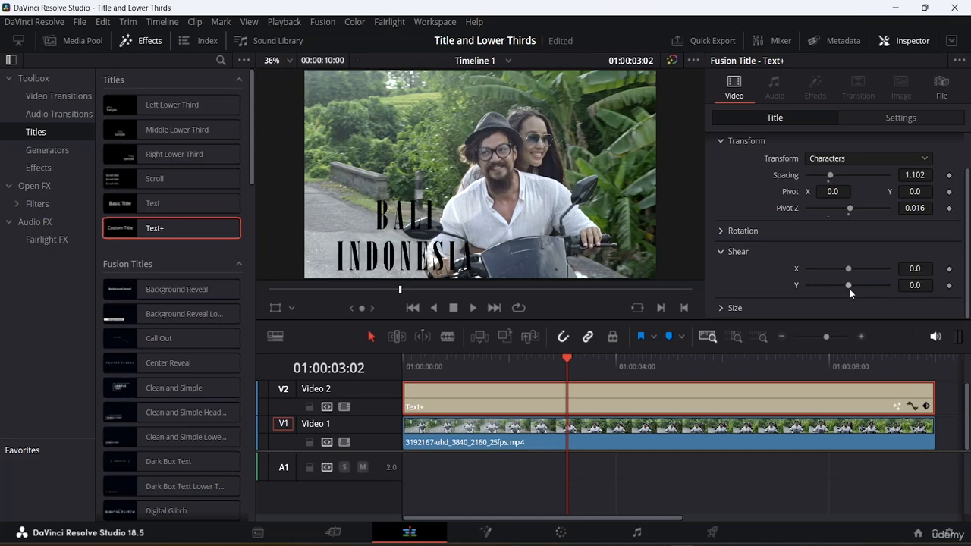
pyautogui.click(721, 252)
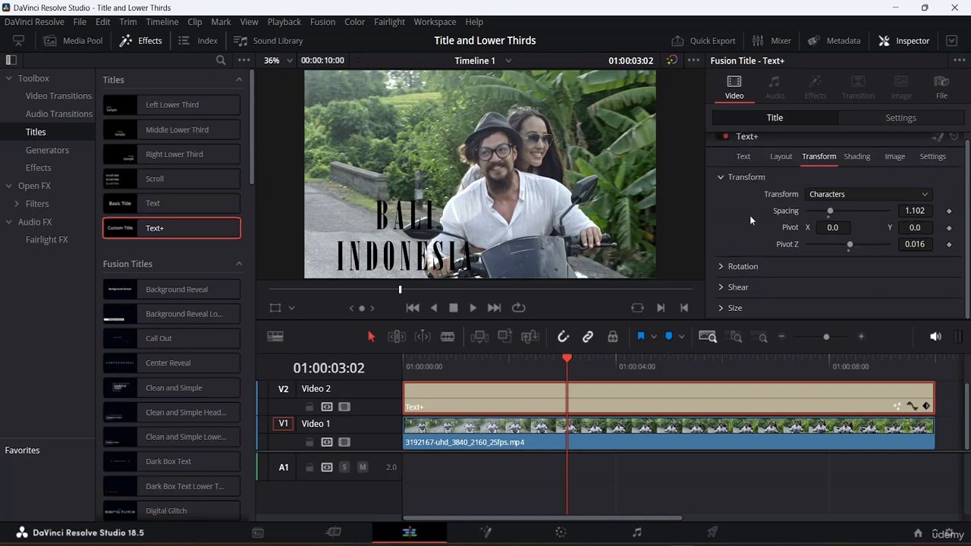
# Try widening the title's characters to an X size of about 1.339 and reset it to 1.0
pyautogui.scroll(1, 751, 215)
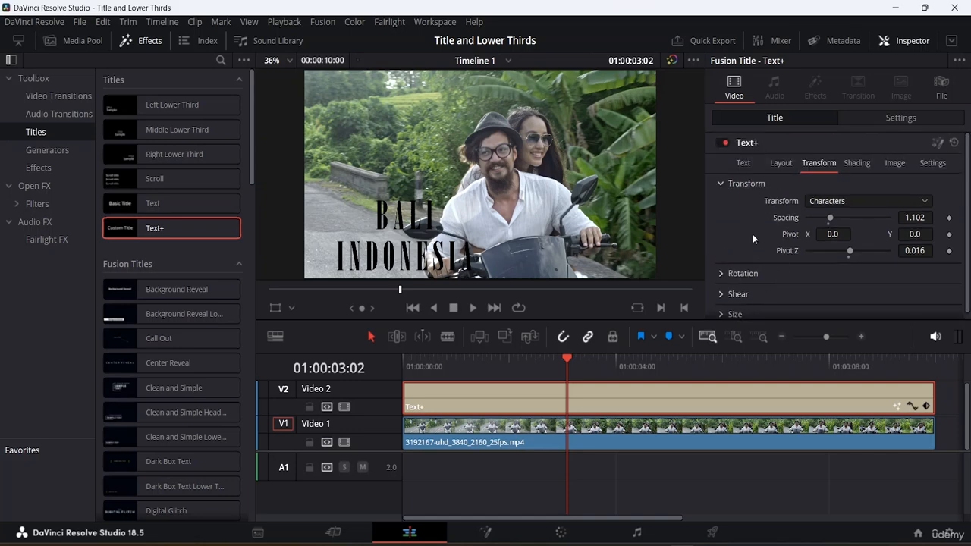
pyautogui.scroll(-1, 743, 305)
pyautogui.click(732, 308)
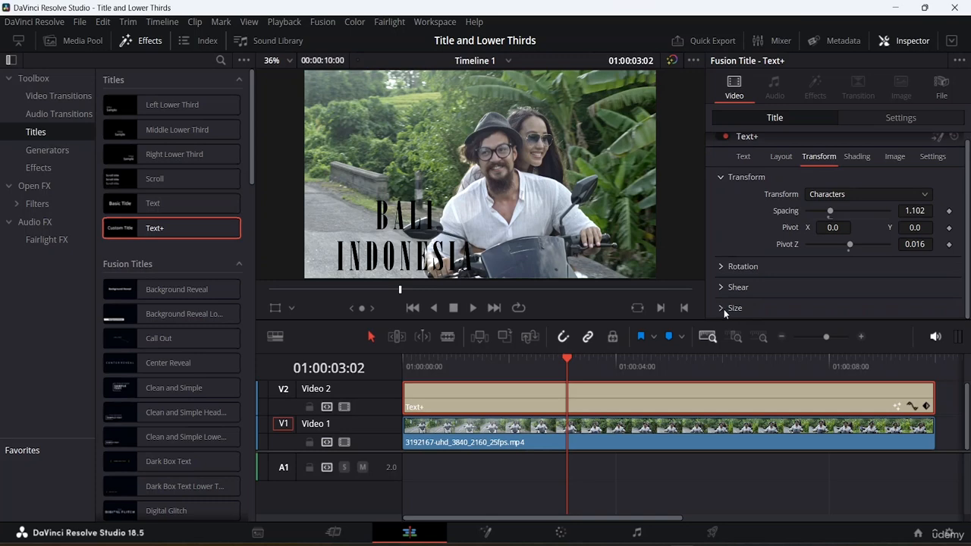
pyautogui.scroll(-3, 759, 274)
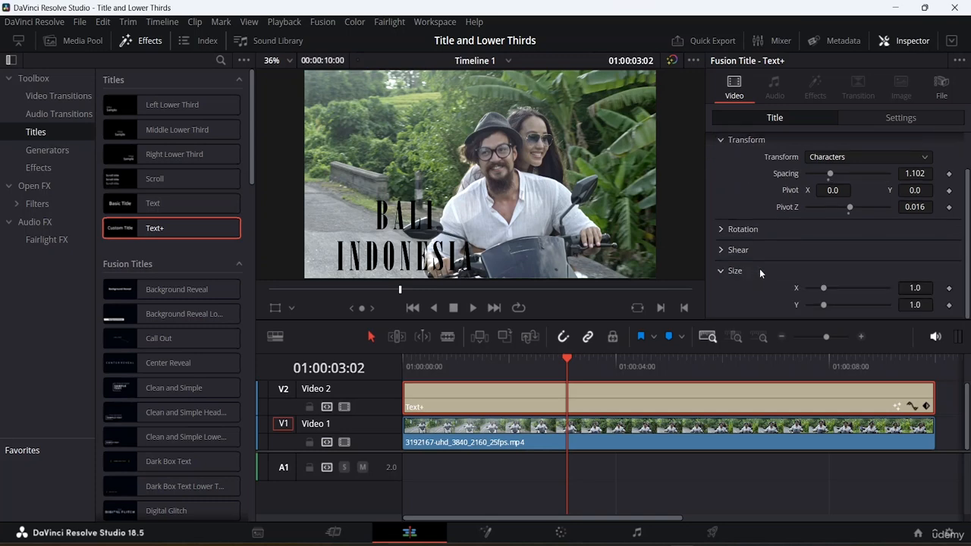
pyautogui.moveTo(823, 283); pyautogui.dragTo(824, 307)
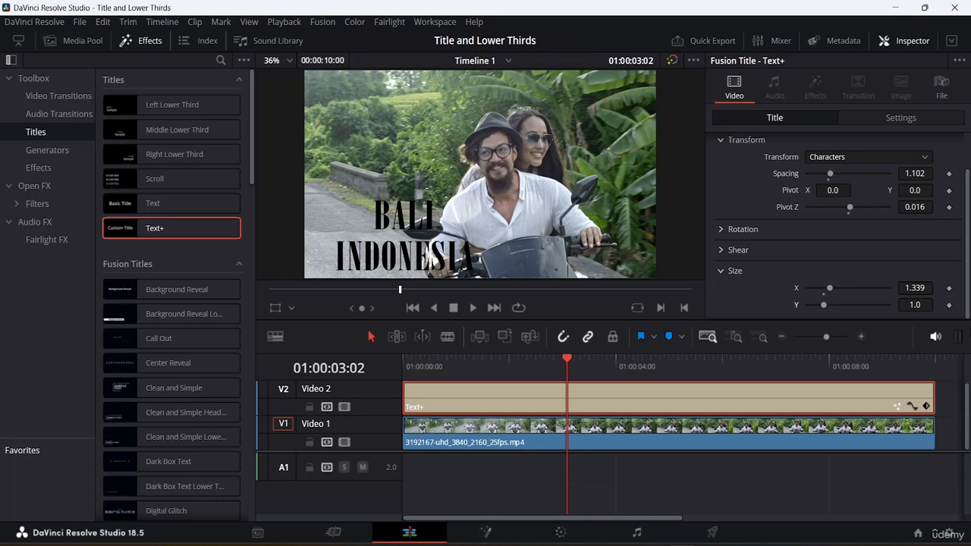
pyautogui.click(822, 294)
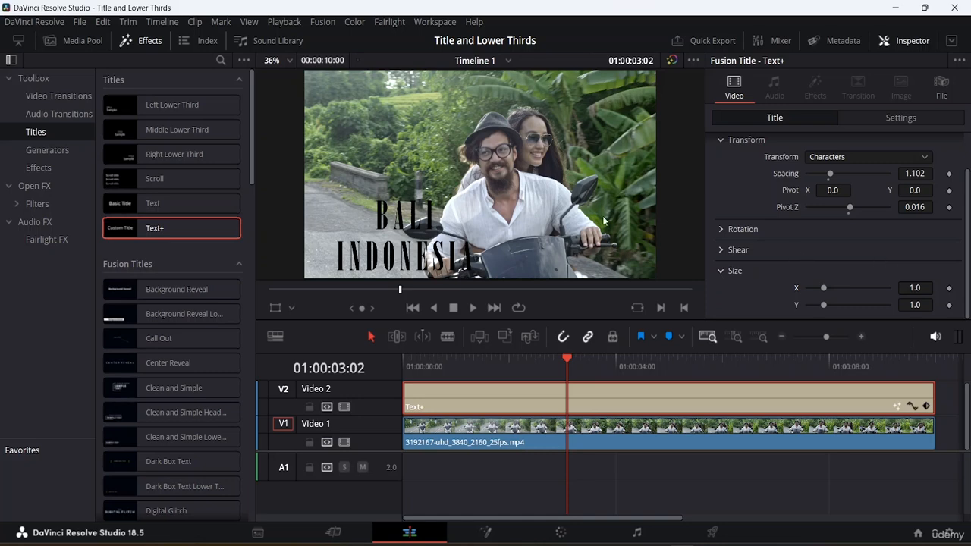
# Browse the available title templates and check the title at the start and end of the clip
pyautogui.moveTo(565, 362); pyautogui.dragTo(206, 360)
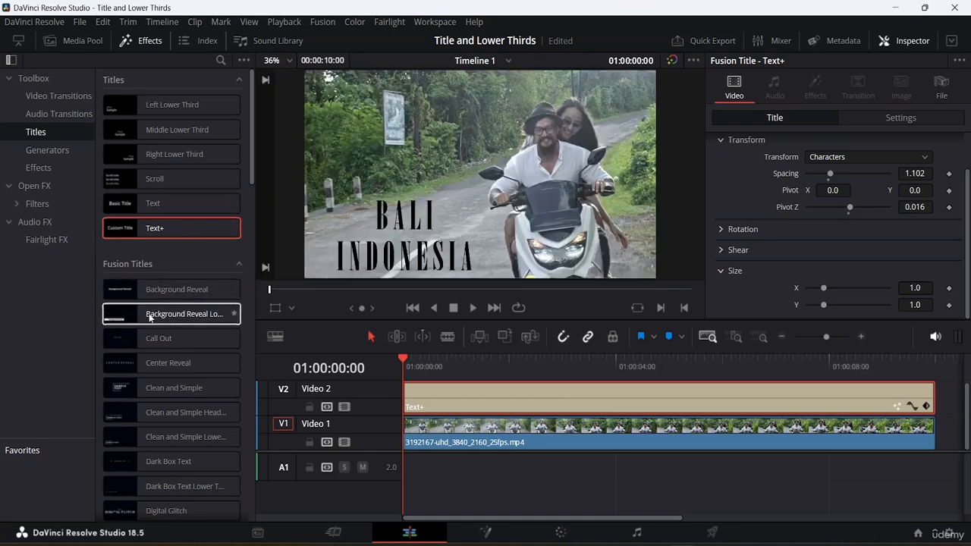
pyautogui.scroll(-10, 162, 384)
pyautogui.scroll(-5, 192, 360)
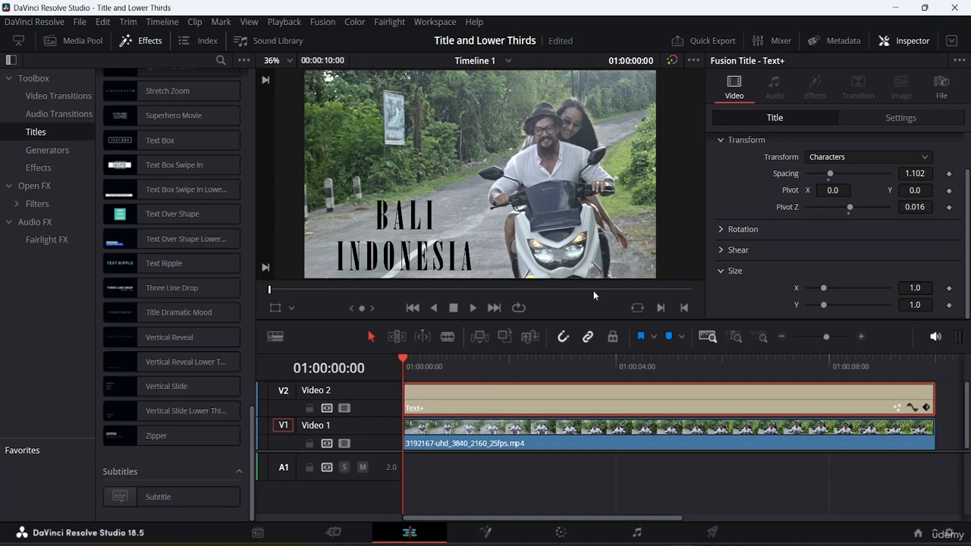
pyautogui.press('End')
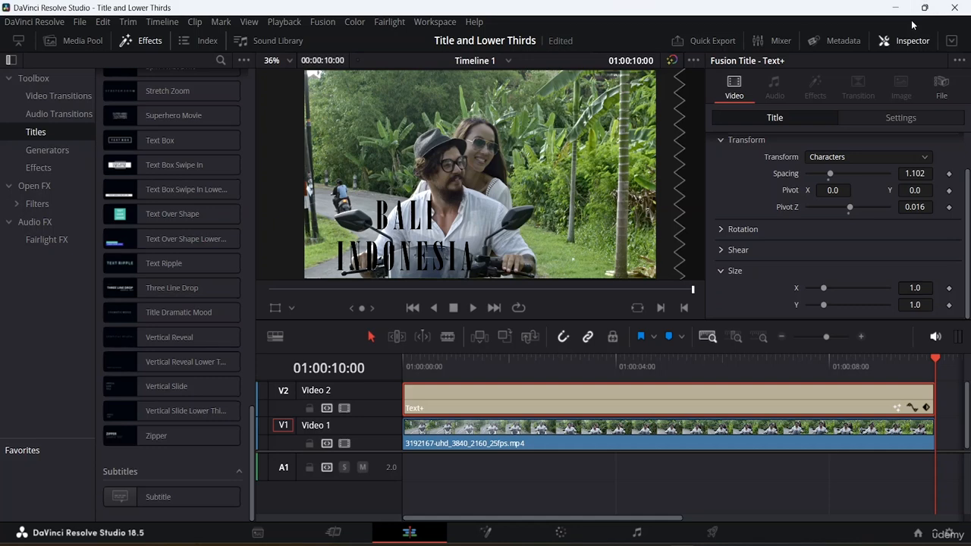
pyautogui.scroll(10, 200, 172)
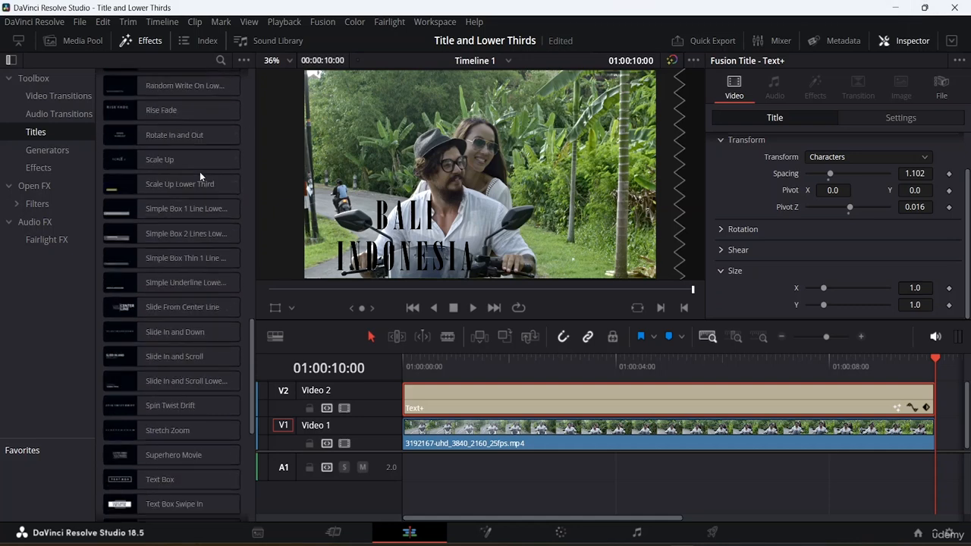
pyautogui.scroll(5, 200, 172)
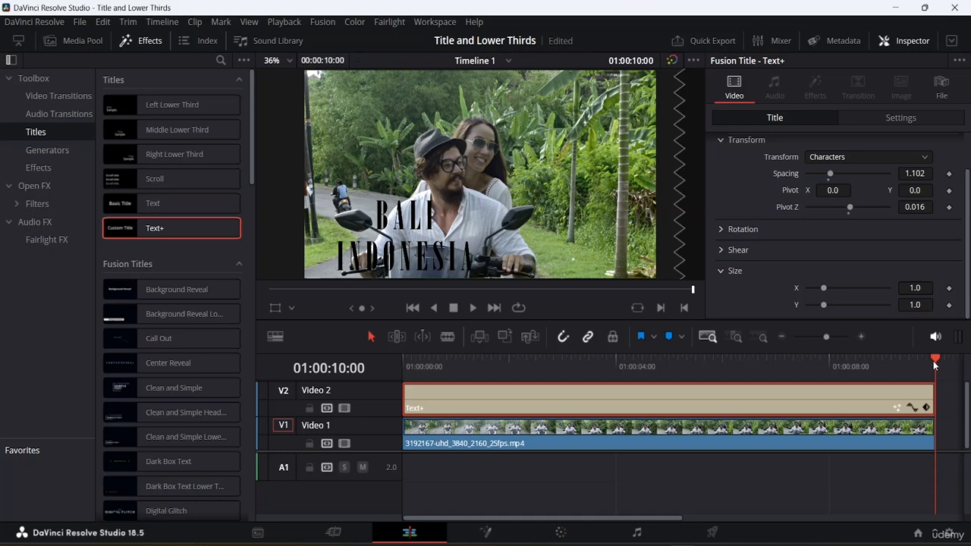
pyautogui.moveTo(935, 363); pyautogui.dragTo(844, 366)
pyautogui.press('Home')
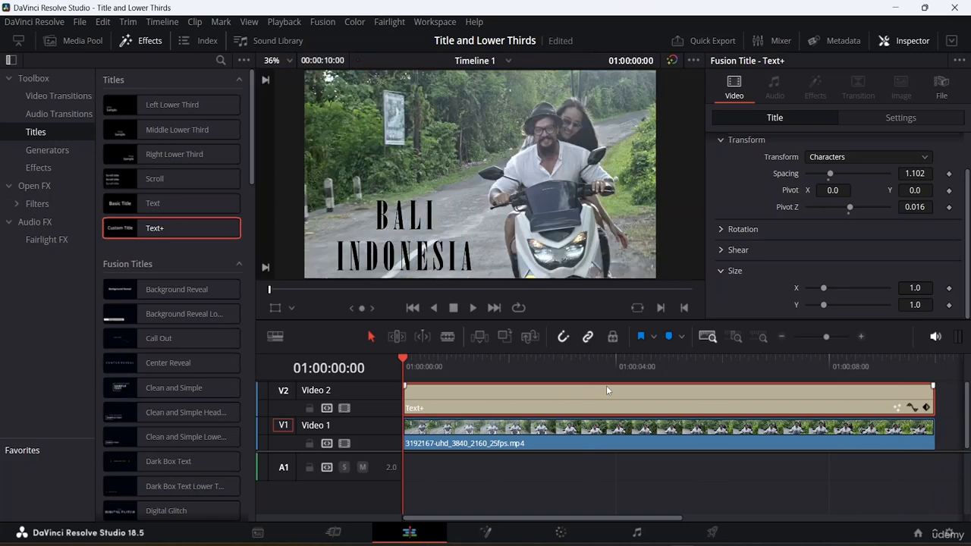